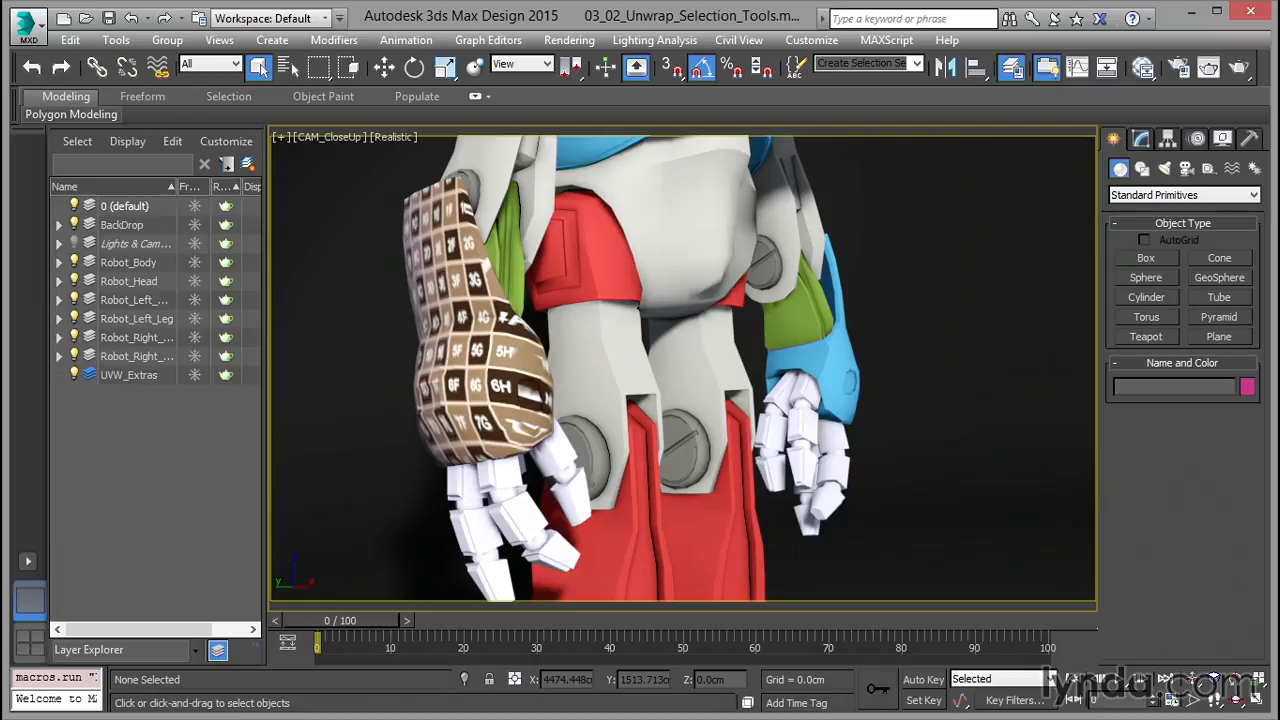
- Select the robot's right hand, GEO_Hand_Right, and enter the polygon sub-object level of its Unwrap UVW modifier
left_click(490, 377)
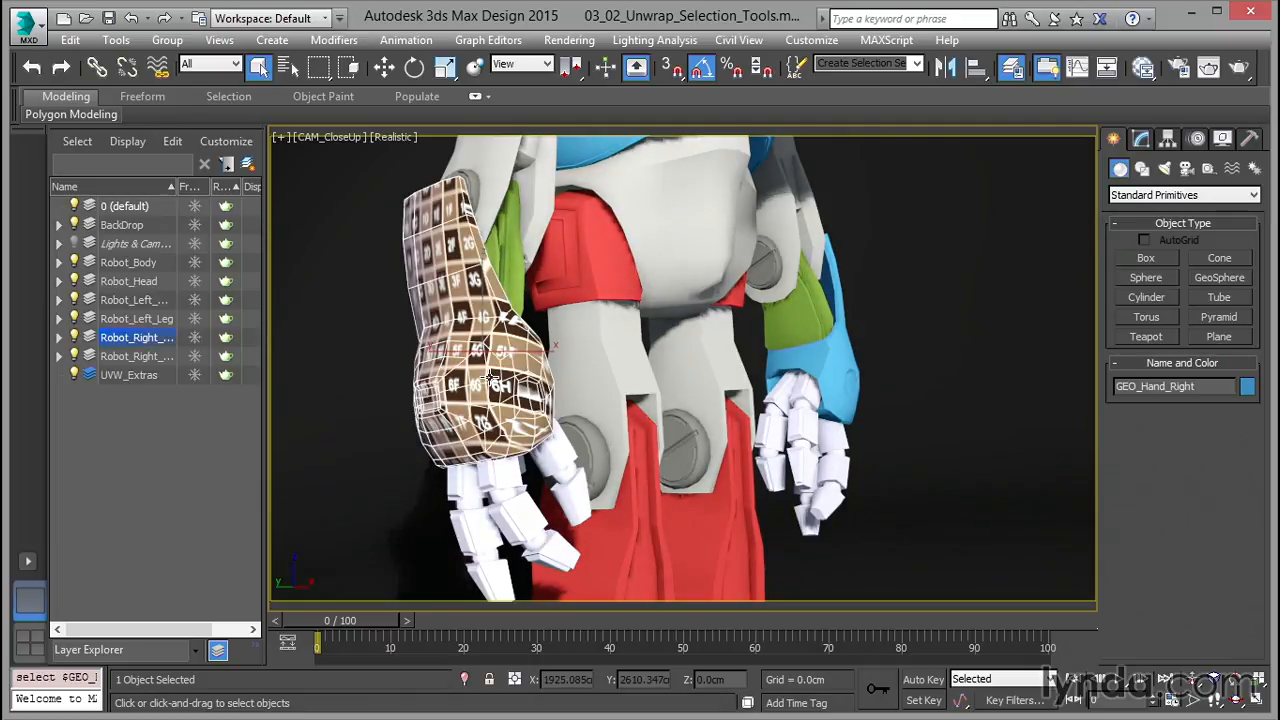
left_click(1145, 142)
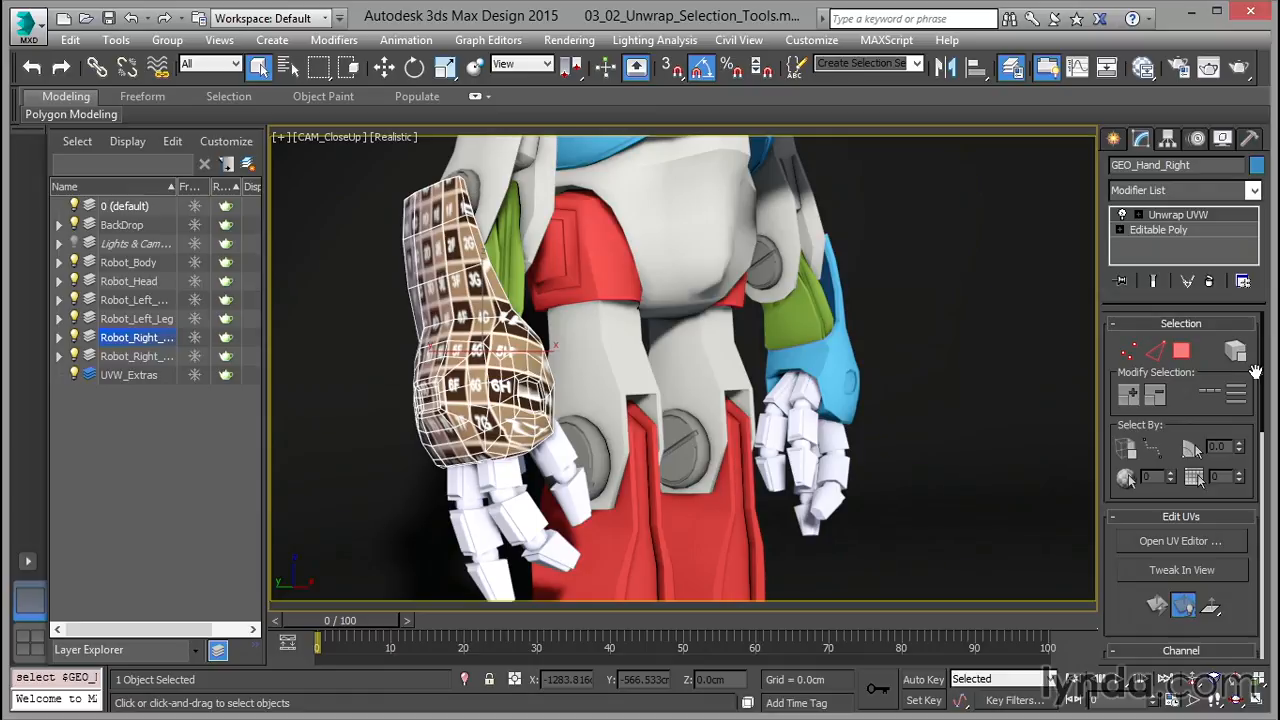
left_click(1129, 356)
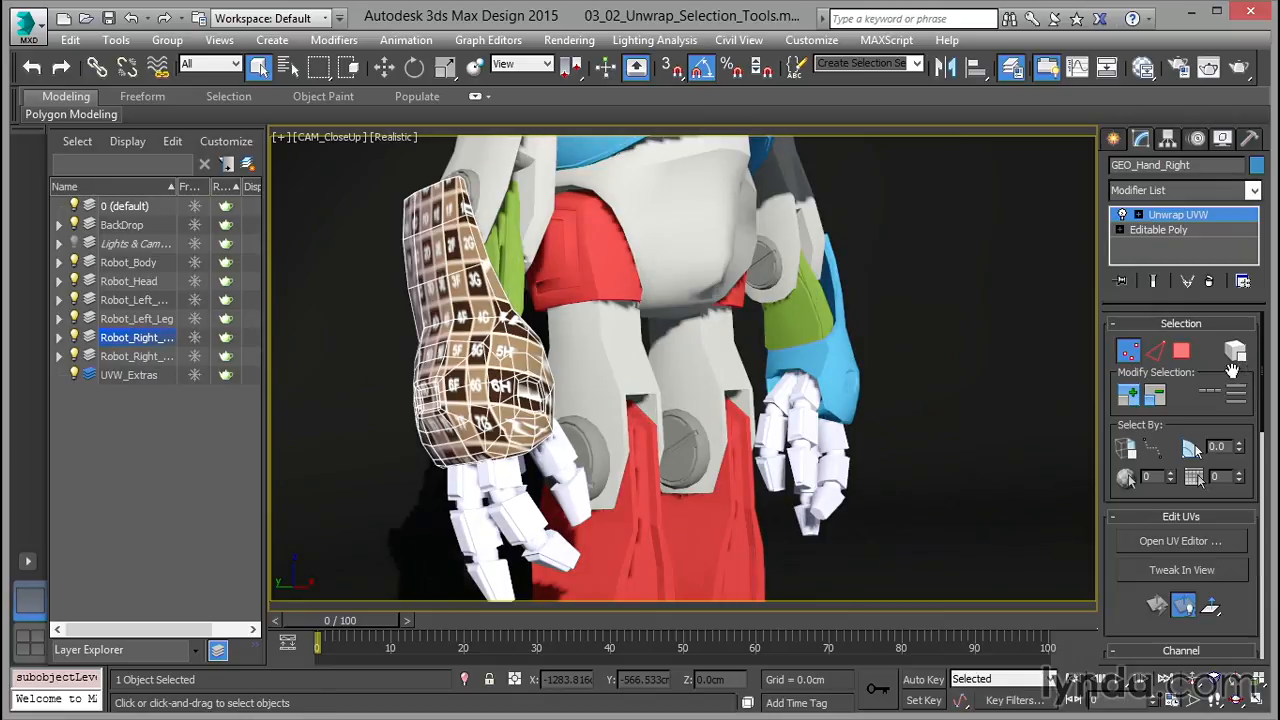
left_click(1183, 354)
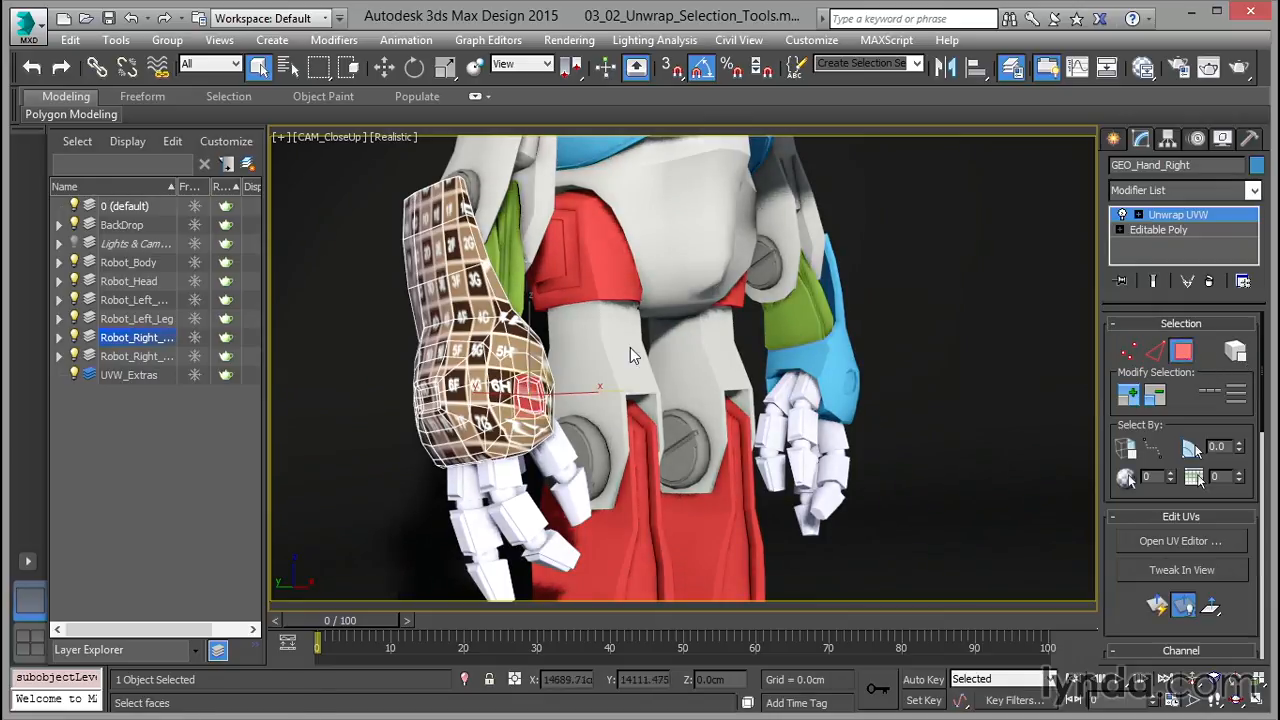
- Select a group of polygons running from the right forearm down onto the back of the hand
left_click(435, 311)
left_click(423, 259)
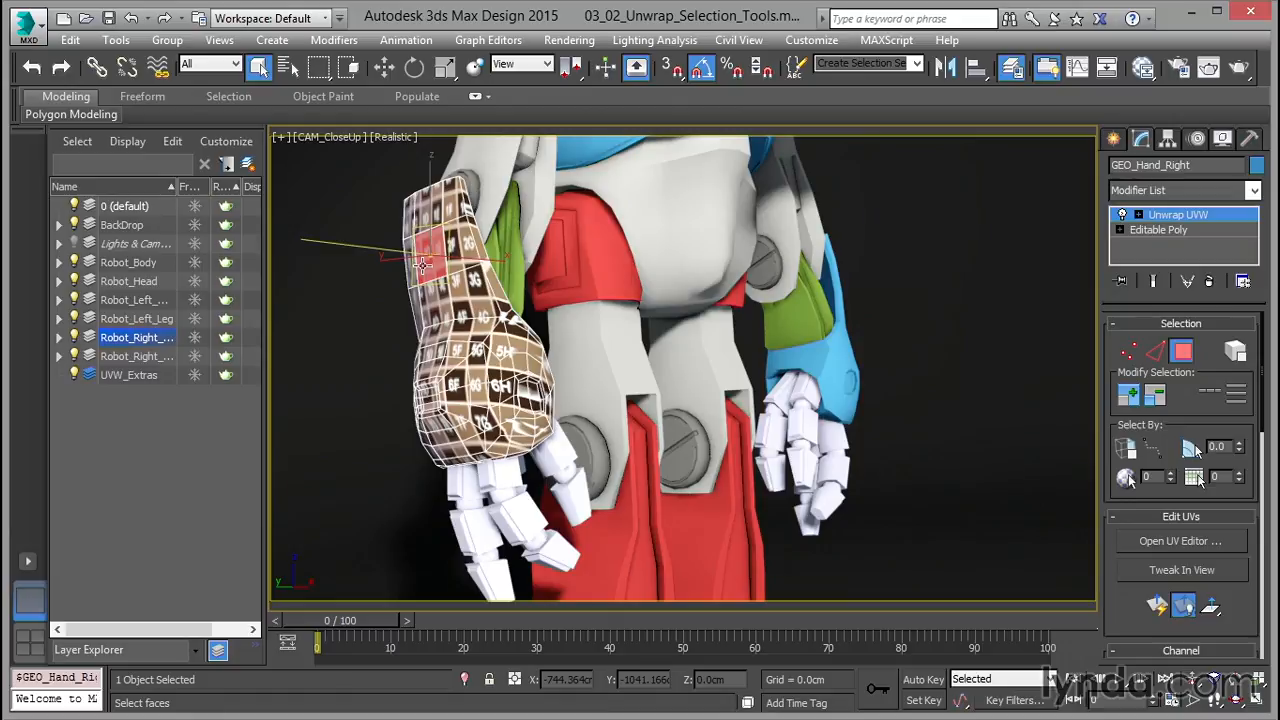
left_click(432, 306, "ctrl")
left_click(465, 305, "ctrl")
left_click(473, 328, "ctrl")
left_click(457, 346, "ctrl")
left_click(456, 361, "ctrl")
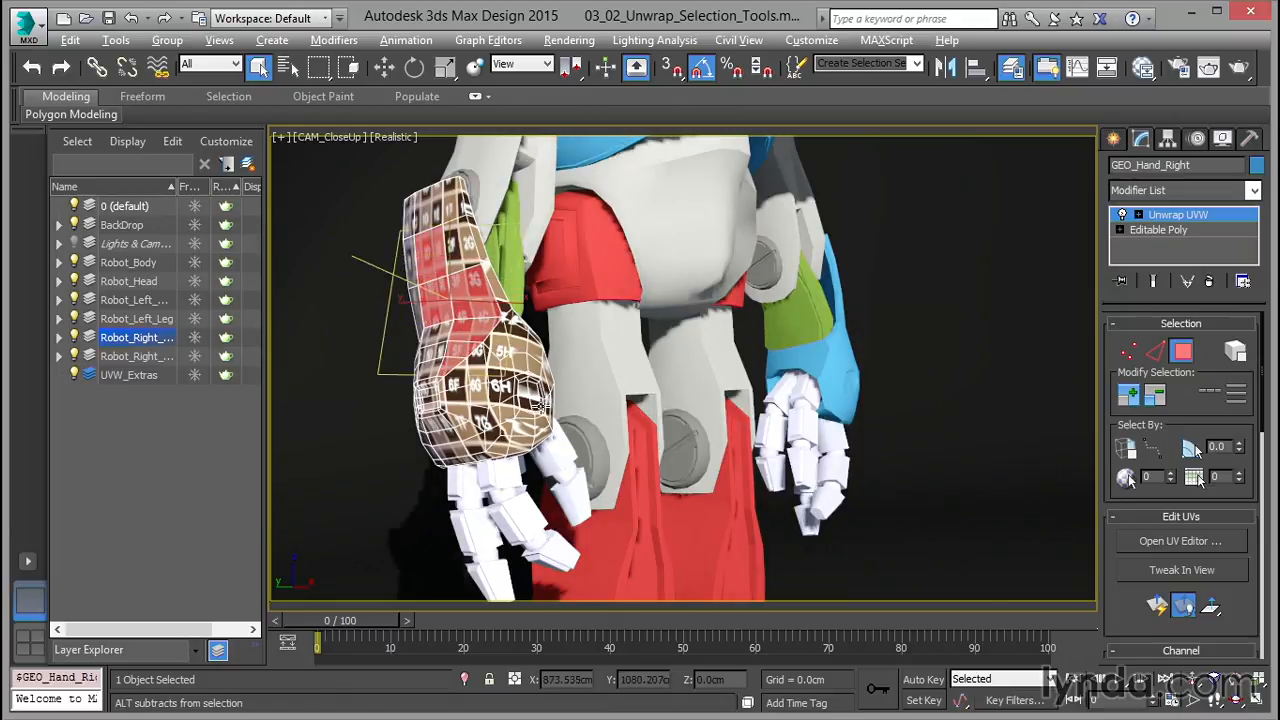
- Subtract the polygons below the wrist from the selection, keeping only those on the forearm
left_click(478, 330, "alt")
left_click(459, 355, "alt")
left_click(459, 356, "alt")
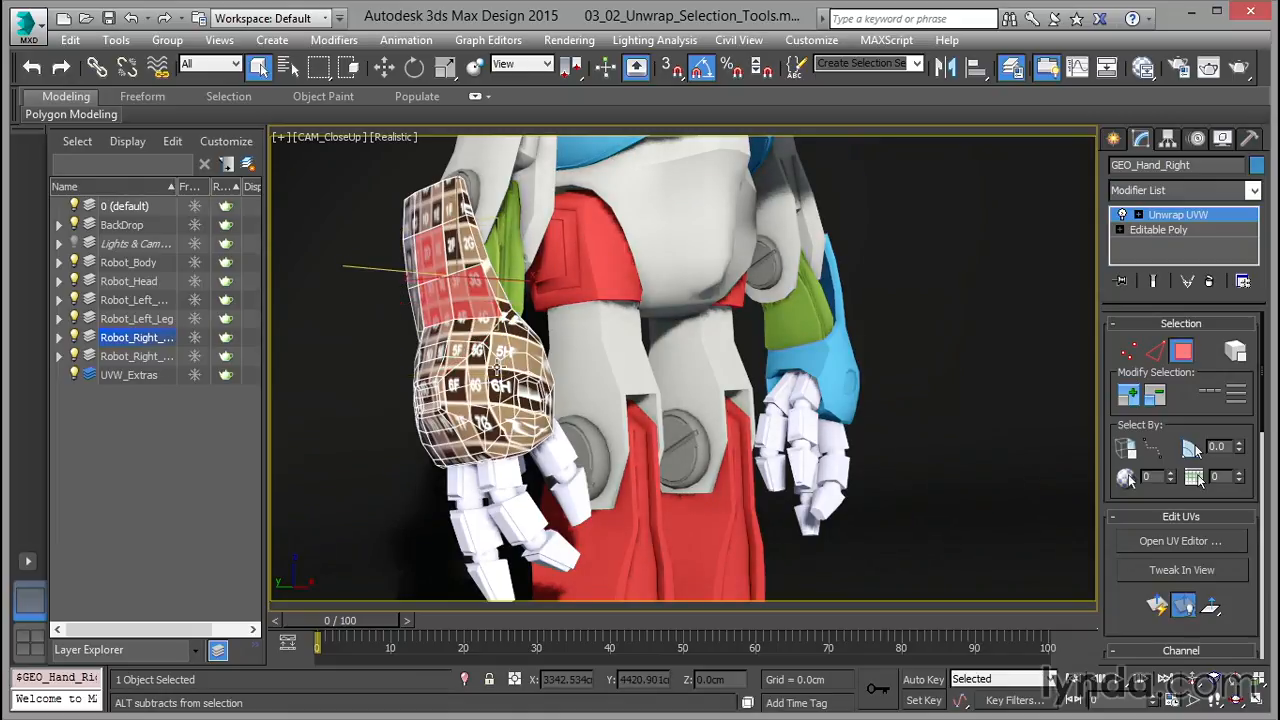
- Enable element selection and select the whole hand element at polygon, edge and vertex level in turn
left_click(1236, 352)
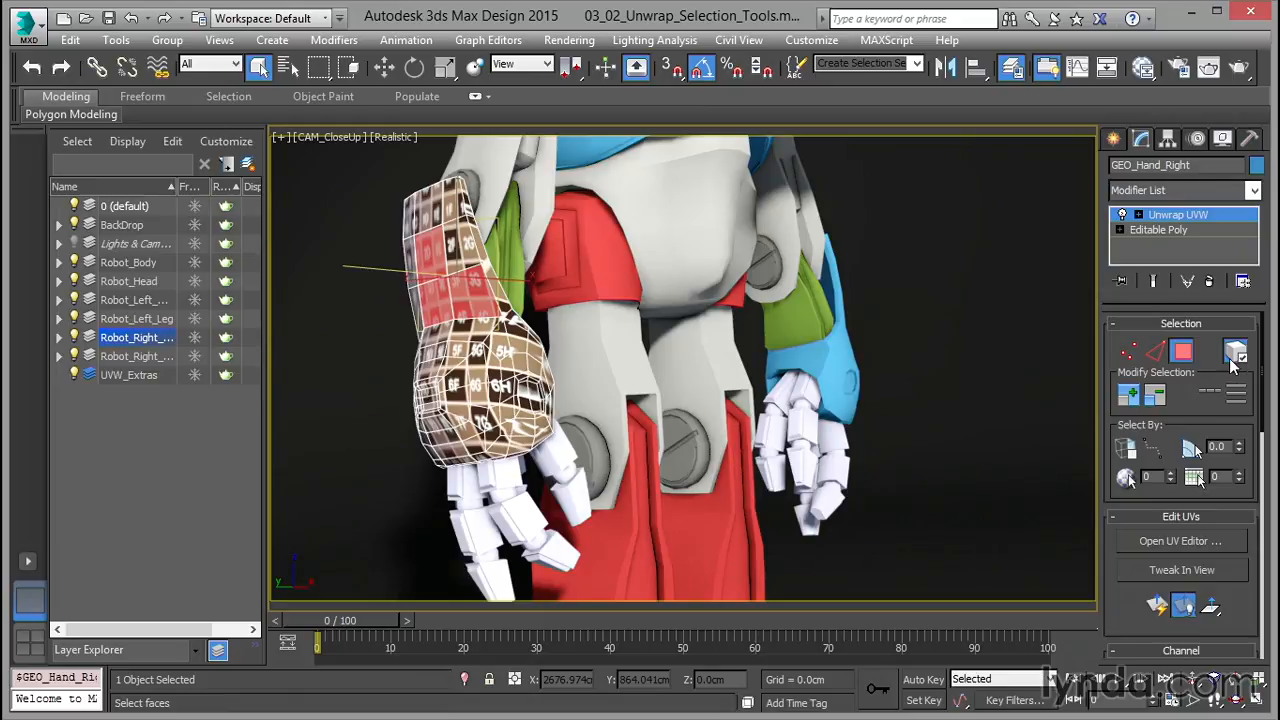
left_click(483, 332)
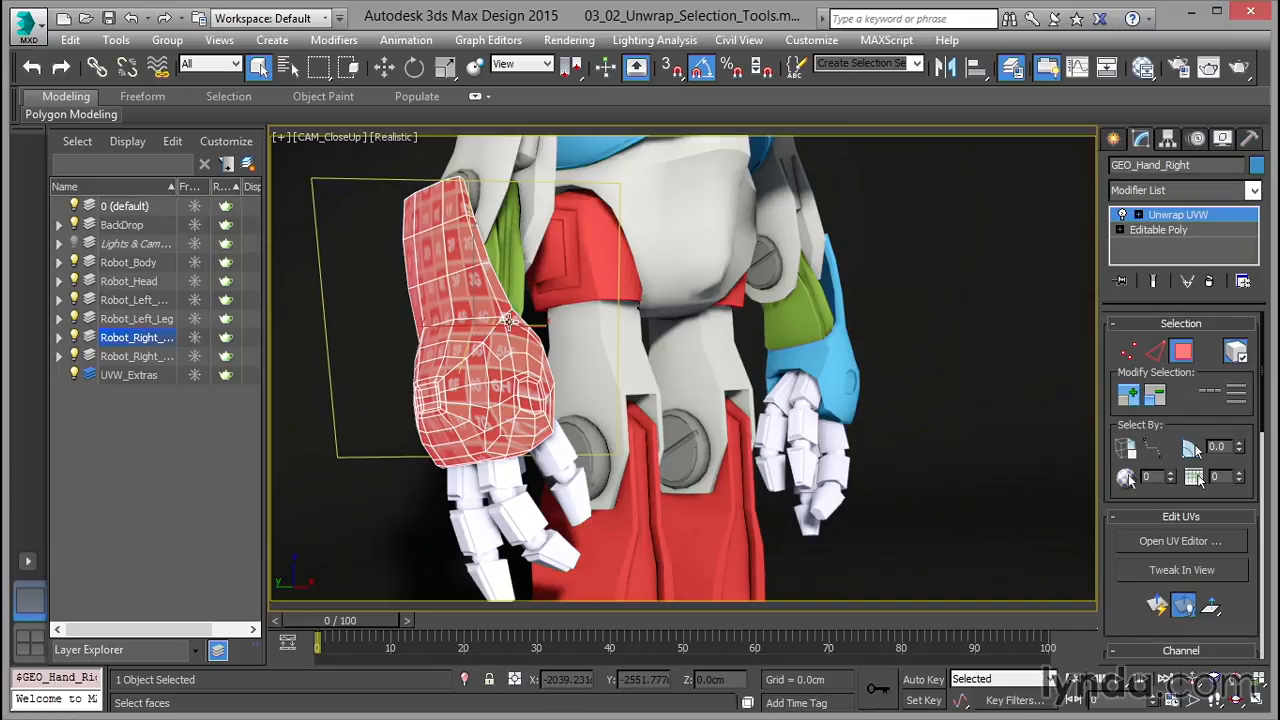
left_click(1157, 351)
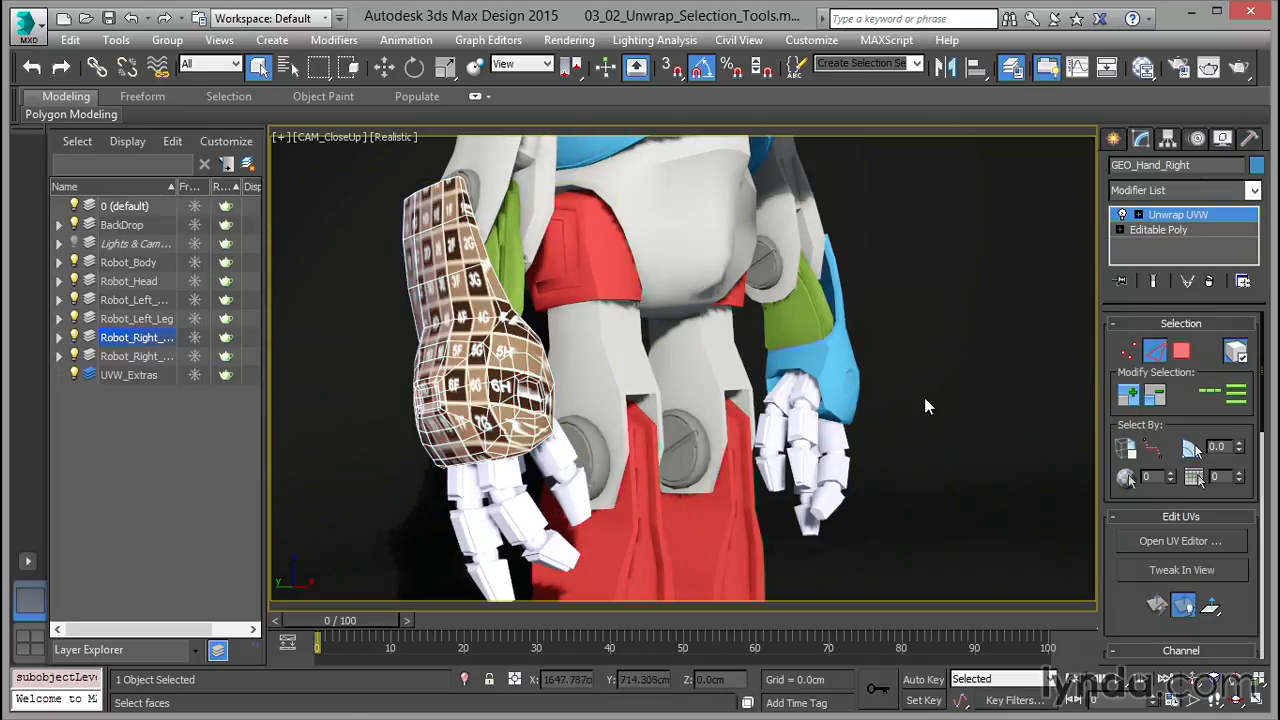
left_click(493, 330)
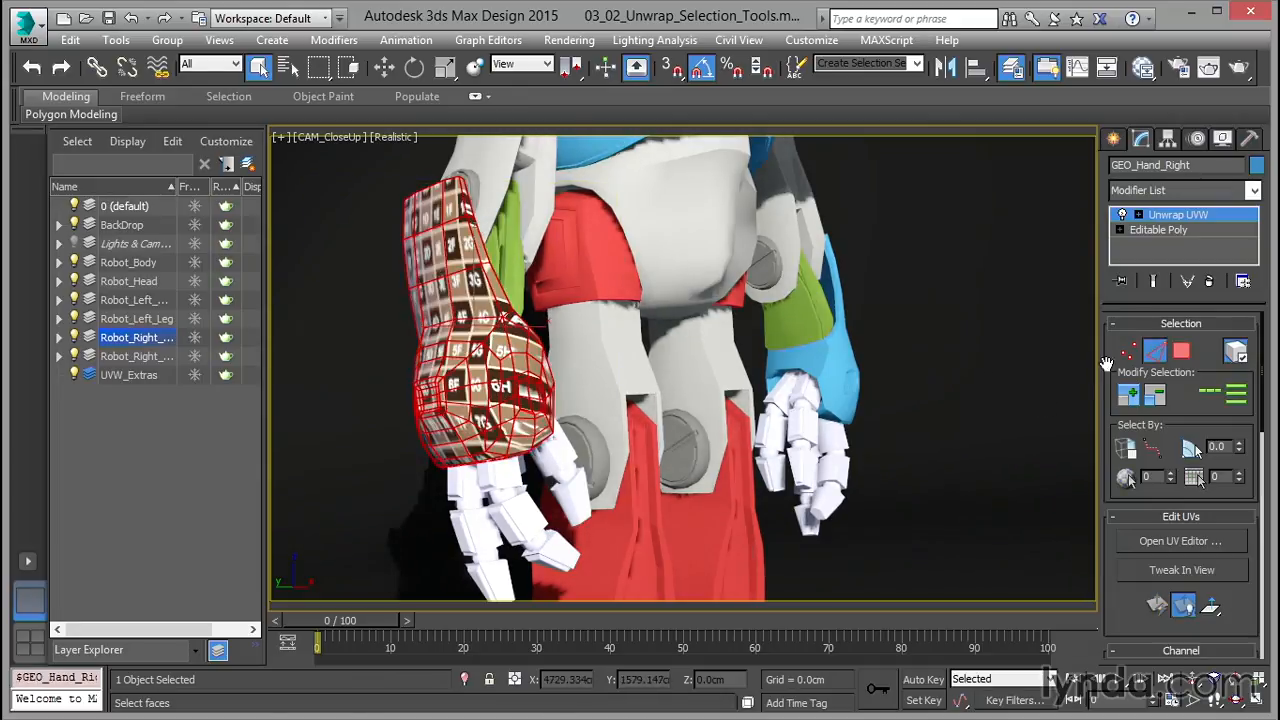
left_click(1128, 351)
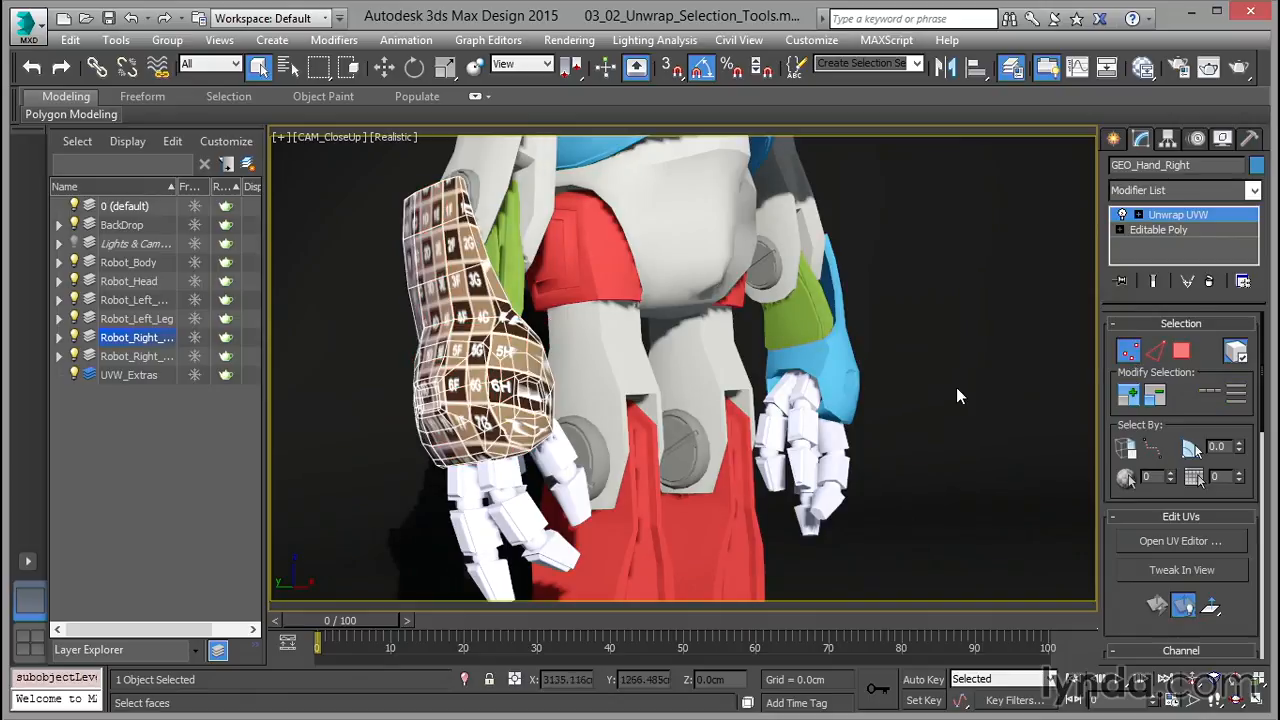
left_click(510, 353)
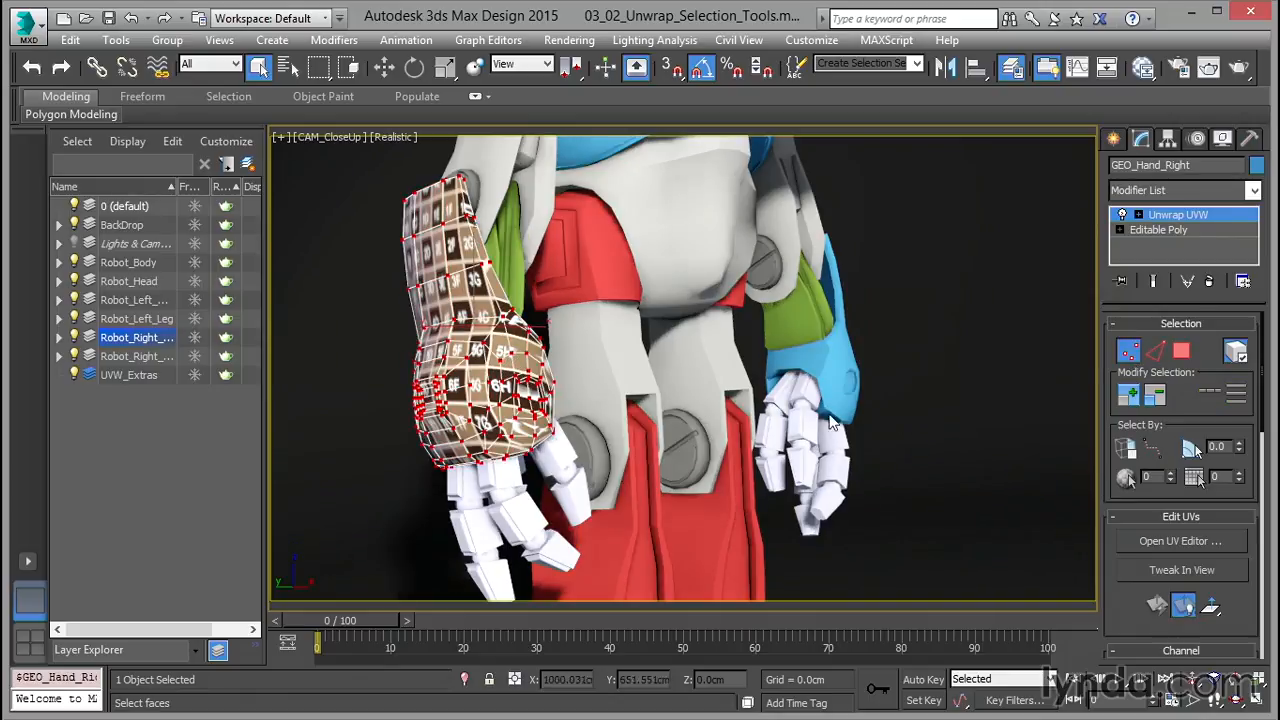
- With element selection off, select a polygon above the wrist, grow the polygon selection twice and shrink it twice
left_click(1184, 356)
left_click(482, 302)
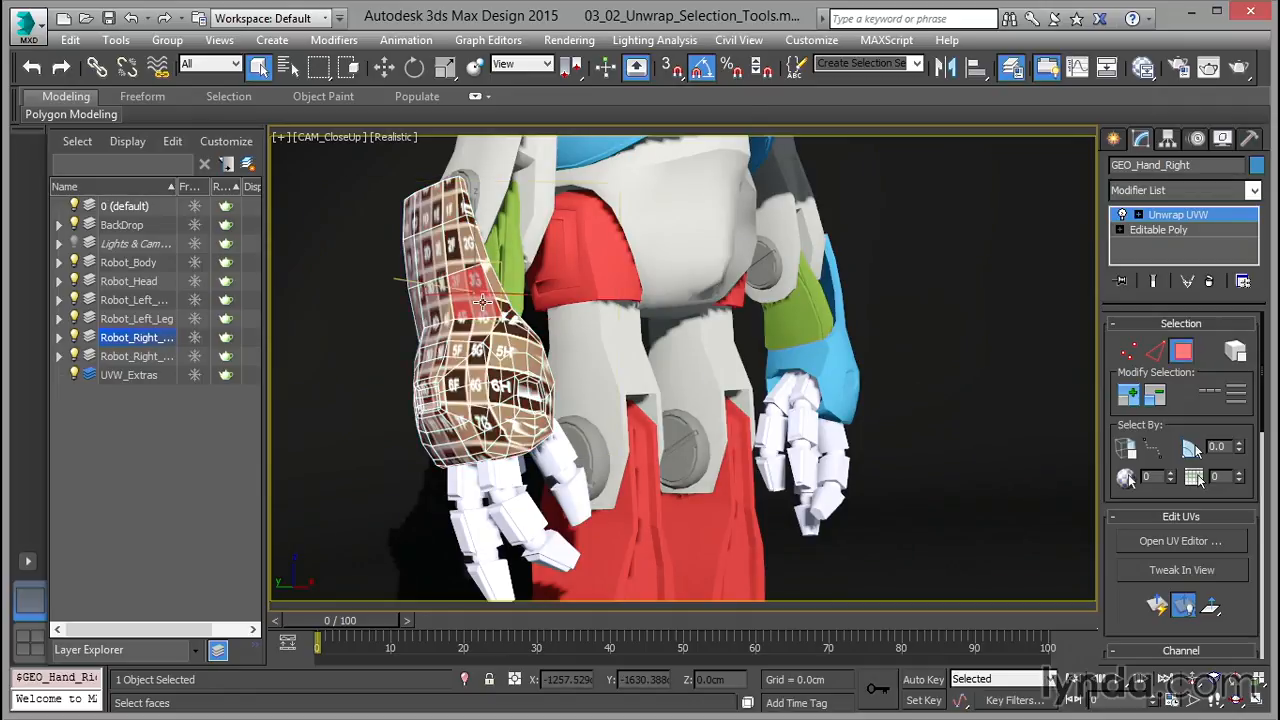
left_click(1127, 397)
left_click(1127, 397)
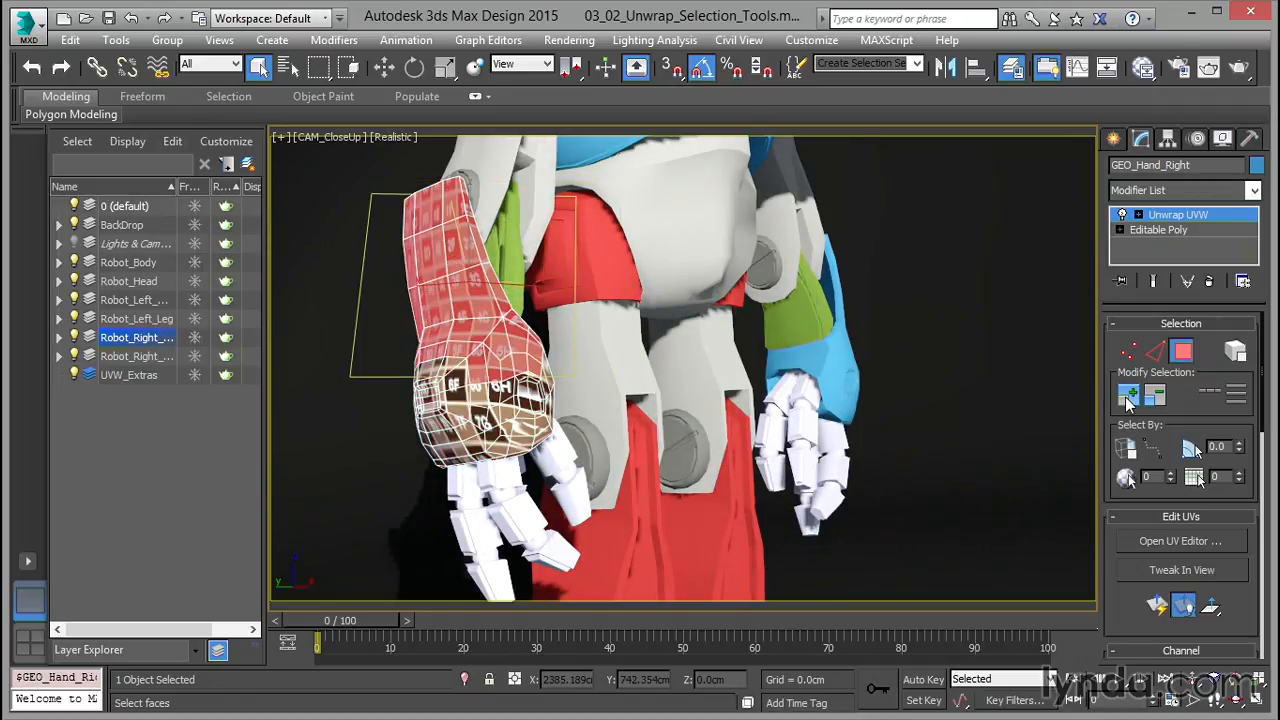
left_click(1156, 397)
left_click(1156, 397)
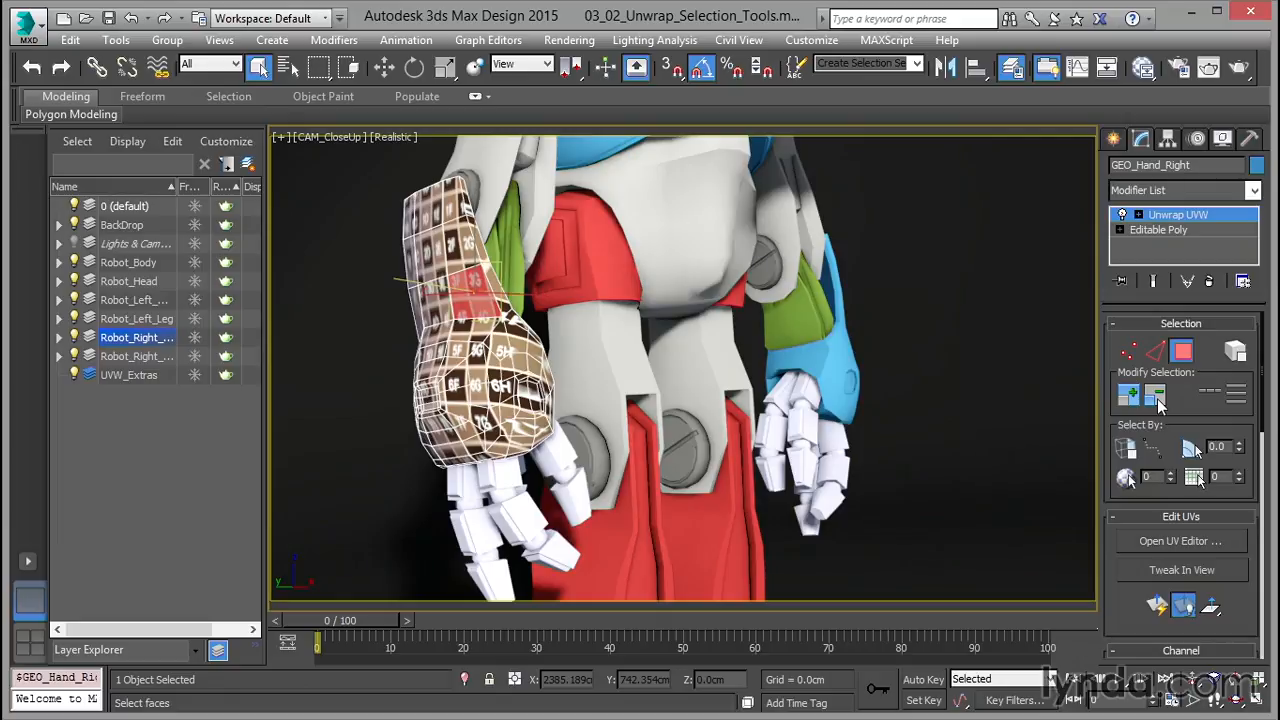
- At edge level, replace the full edge selection on the hand using the Loop and Ring selection tools
left_click(1154, 350)
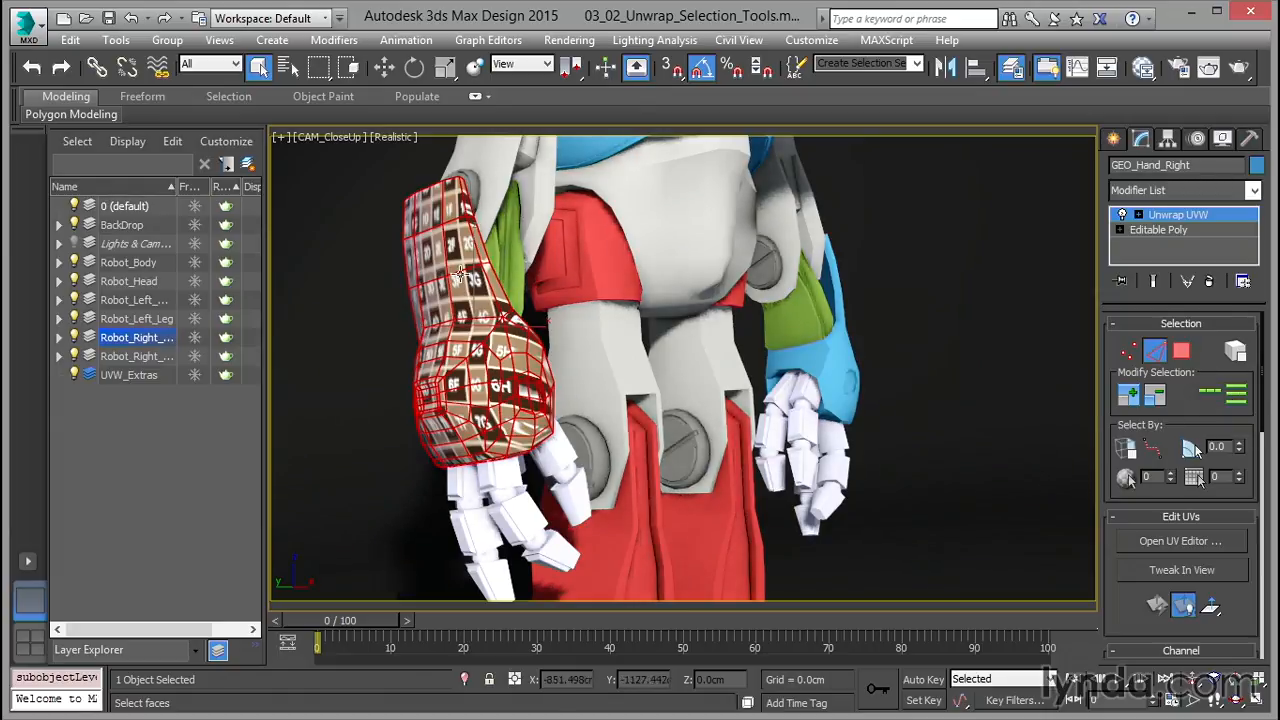
left_click(603, 343)
left_click(1207, 396)
left_click(1233, 398)
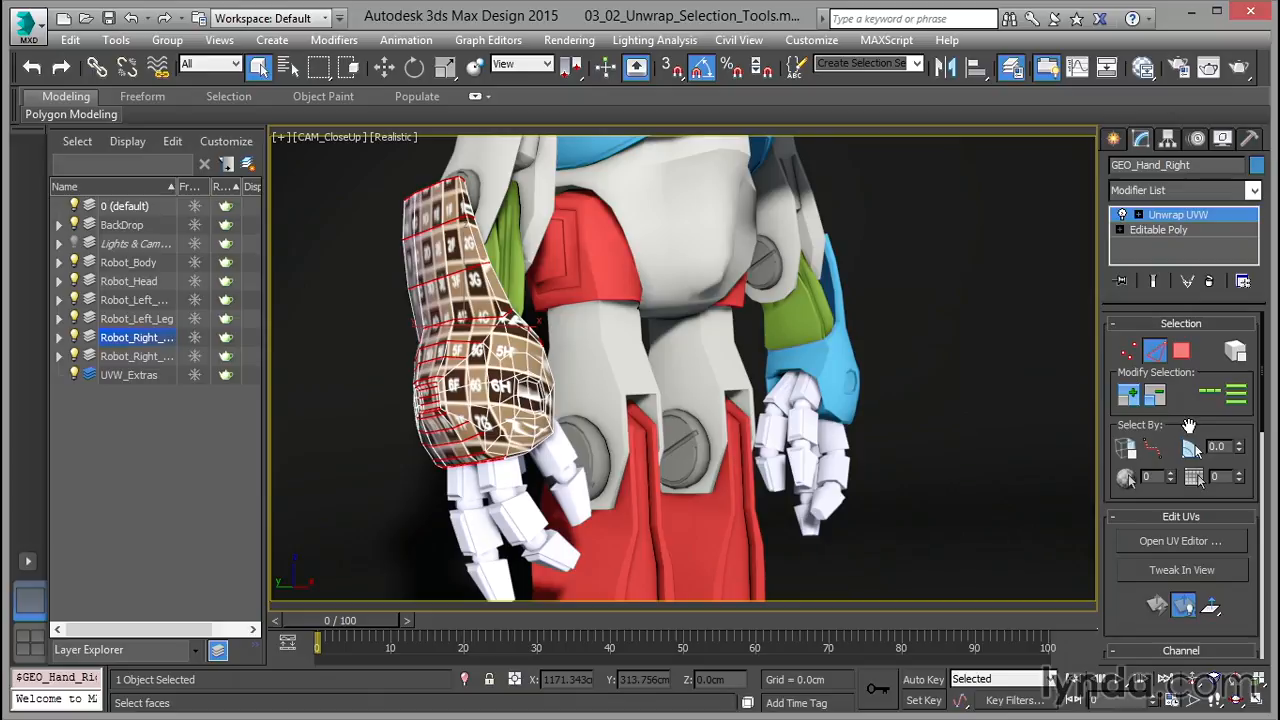
- In a Perspective view, region-select the lower forearm and hand polygons and check which ones are picked on the far side
key("p")
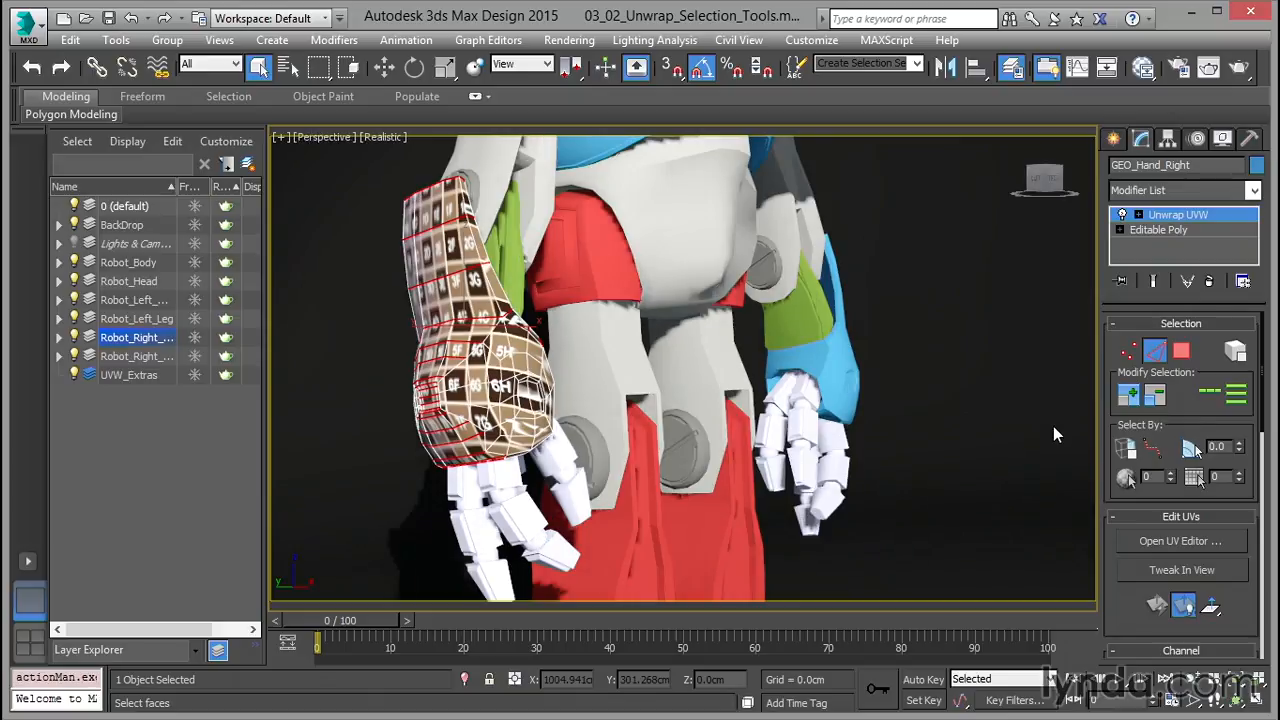
left_click(1181, 351)
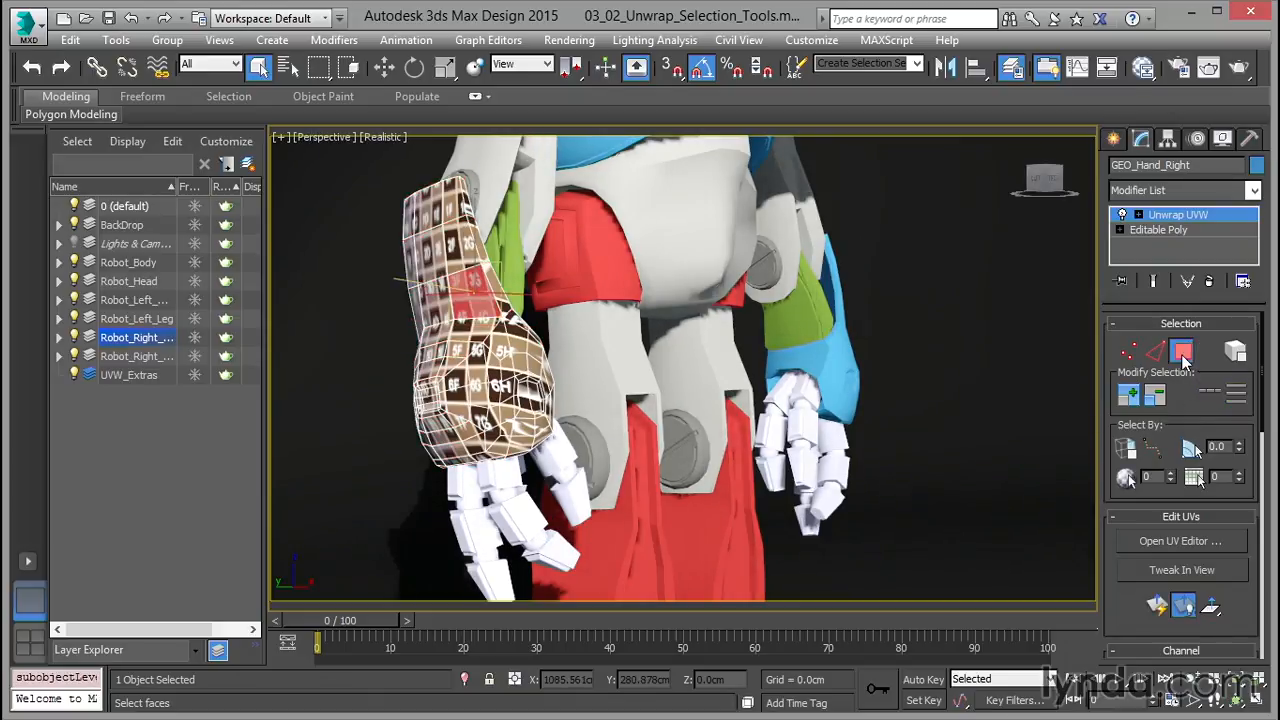
left_click_drag(379, 301, 633, 507)
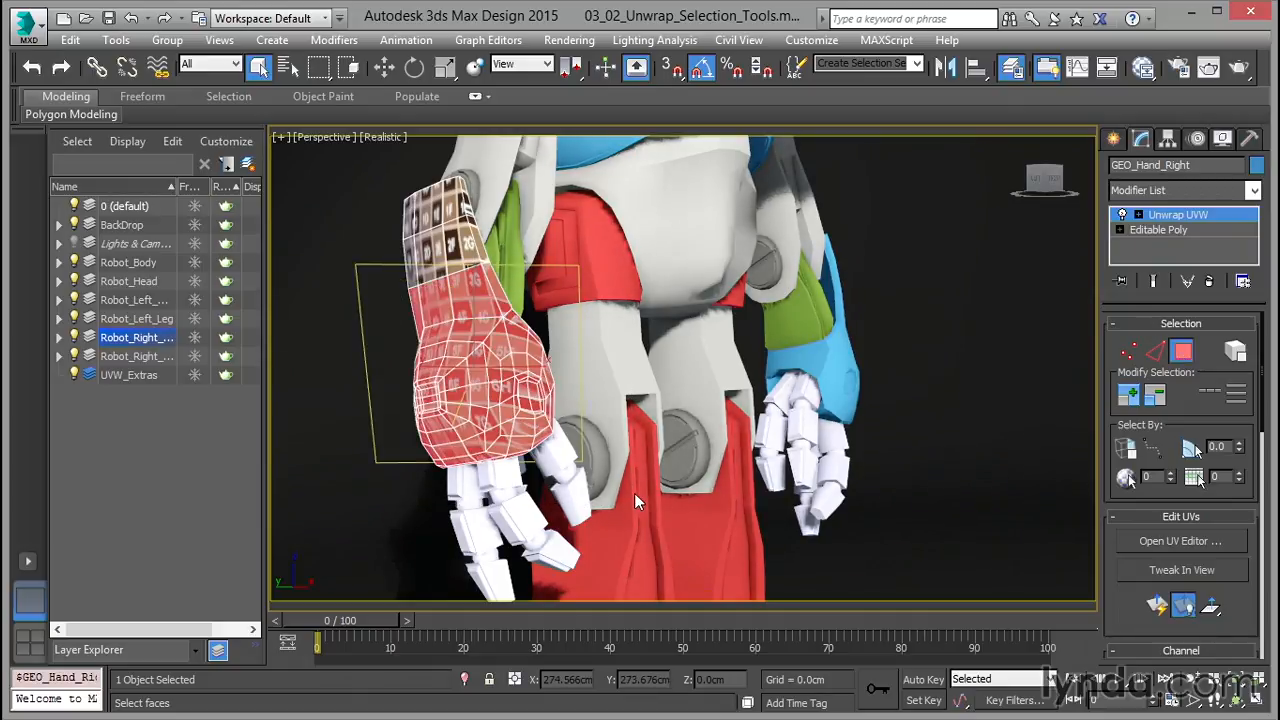
middle_click_drag(617, 492, 361, 420, "alt")
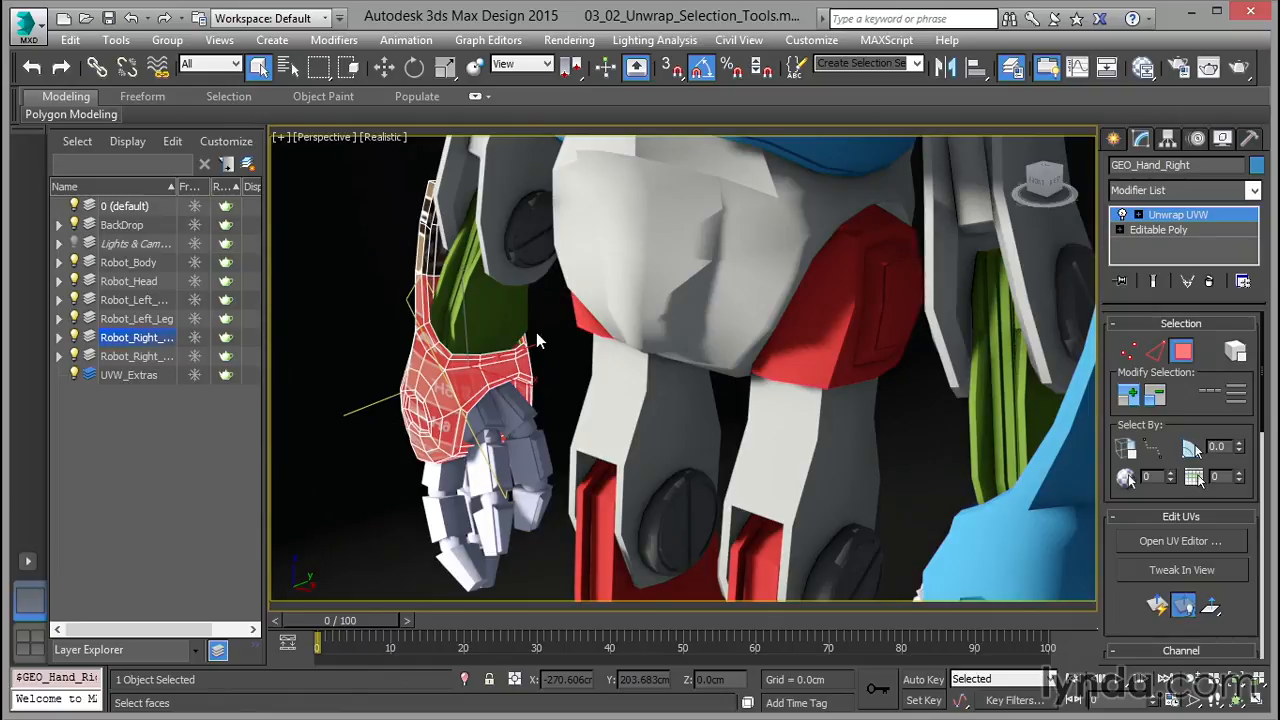
middle_click_drag(410, 425, 597, 414, "alt")
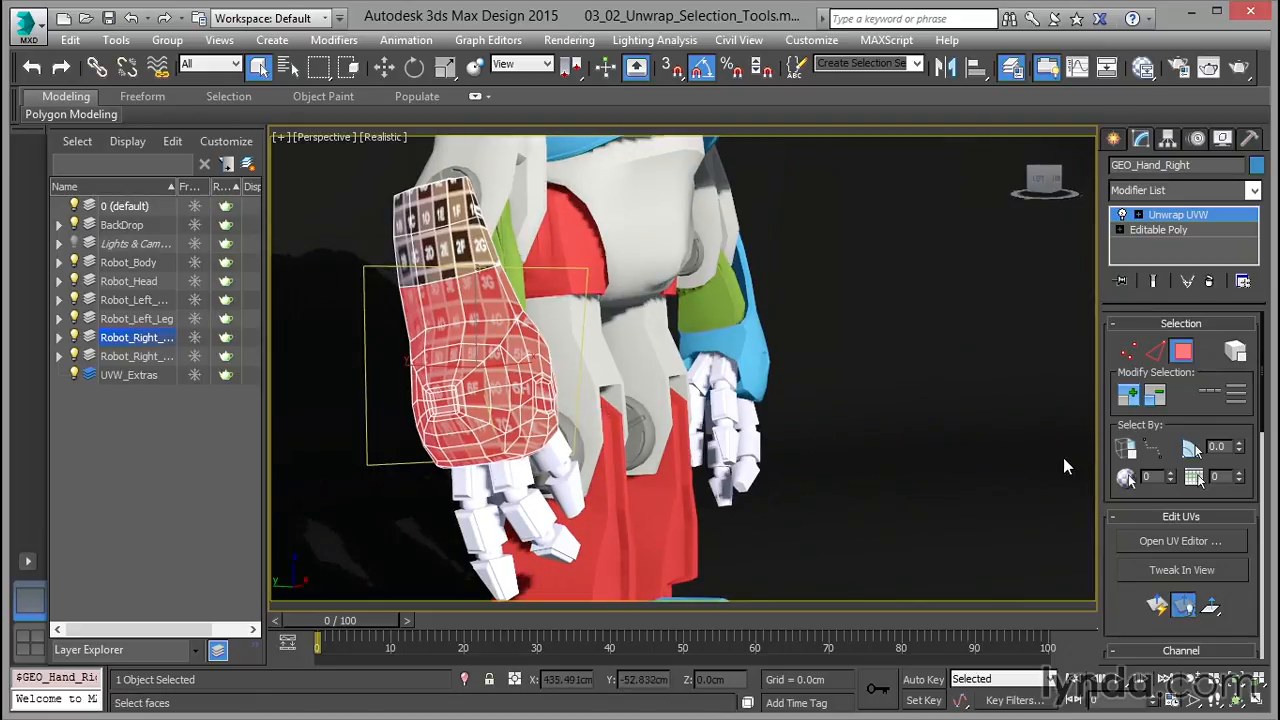
- Turn on Ignore Backfacing, region-select the lower forearm and hand polygons again, and inspect the far side
left_click(1125, 449)
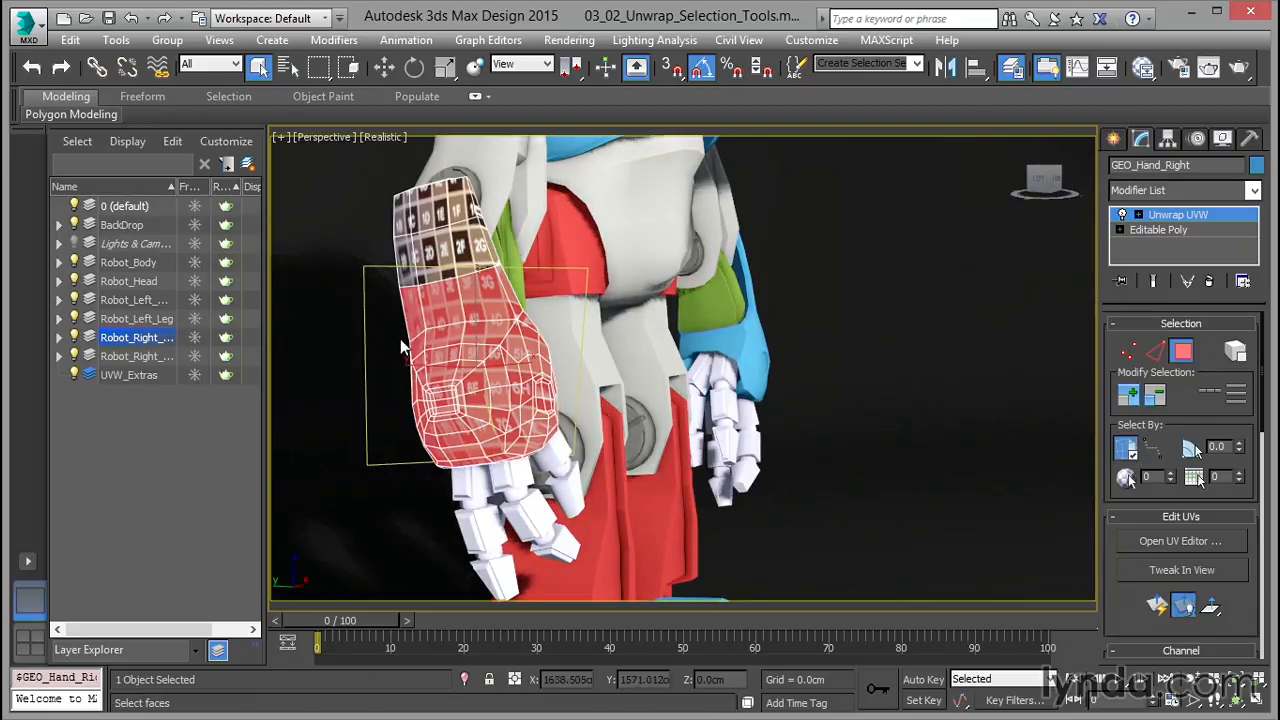
left_click_drag(382, 306, 655, 514)
middle_click_drag(590, 477, 399, 435, "alt")
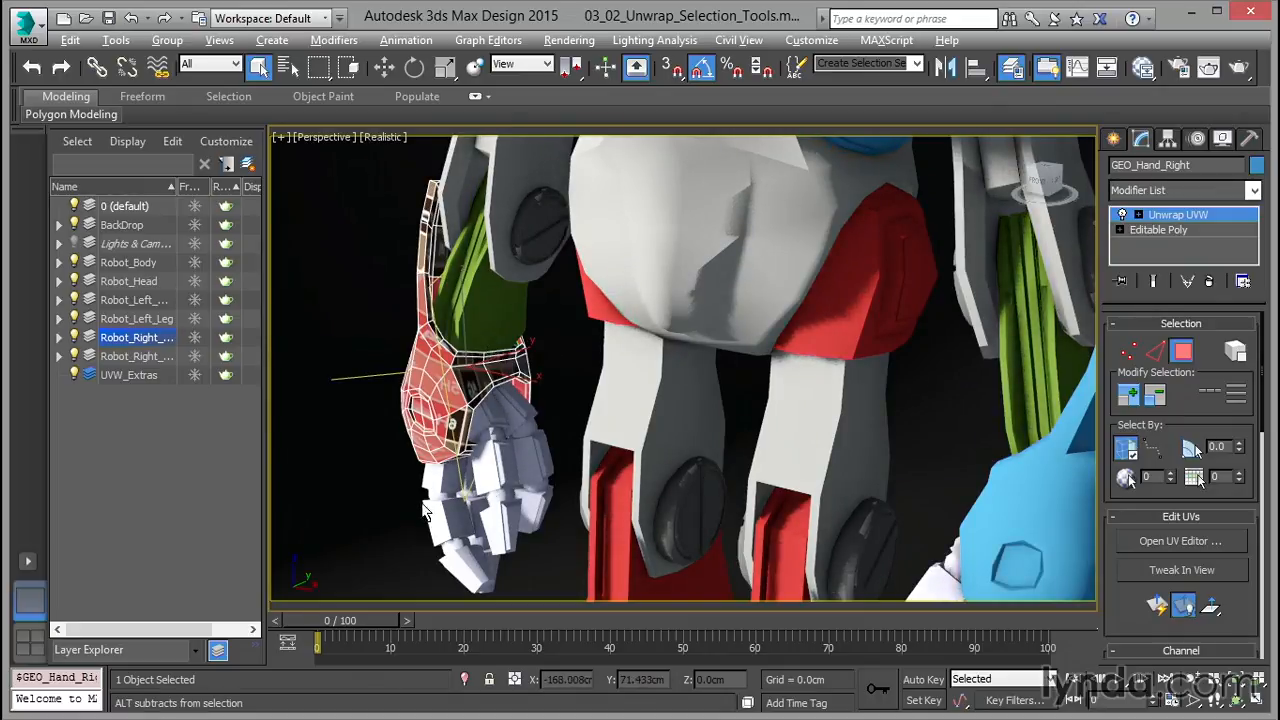
middle_click_drag(416, 508, 557, 486, "alt")
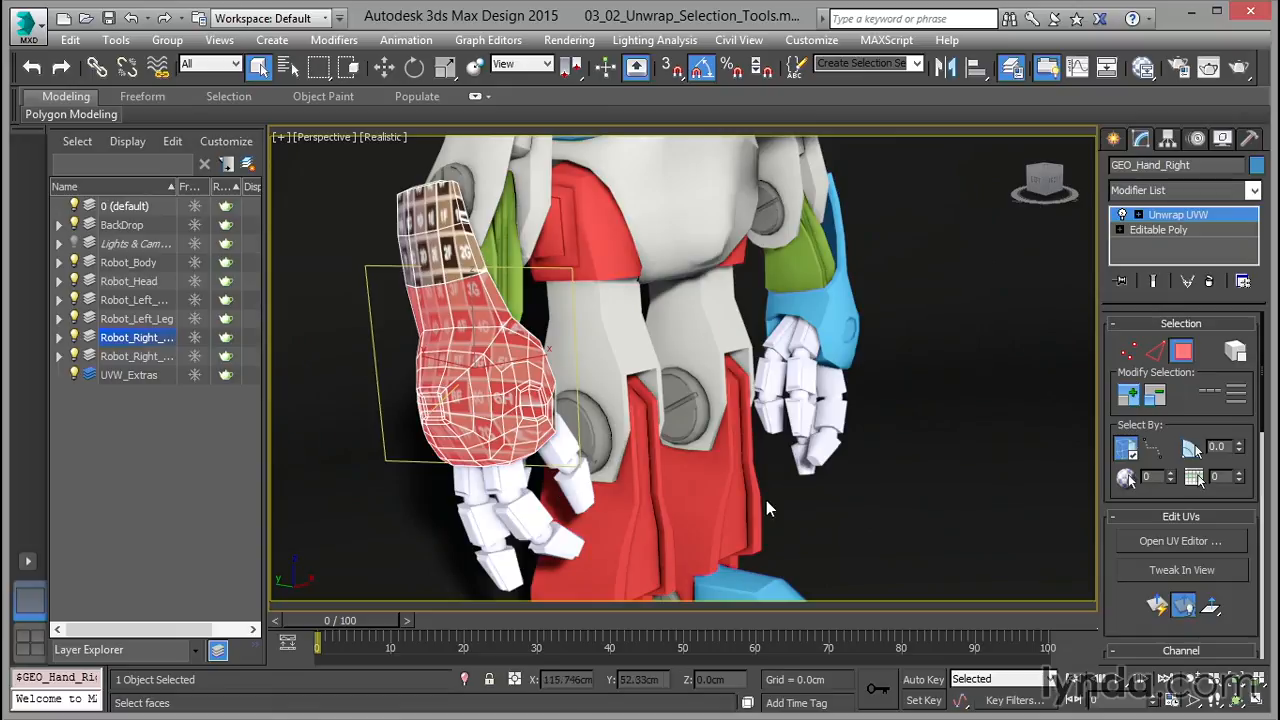
- Return to edge level, turn off Ignore Backfacing and clear the edge selection
left_click(1155, 352)
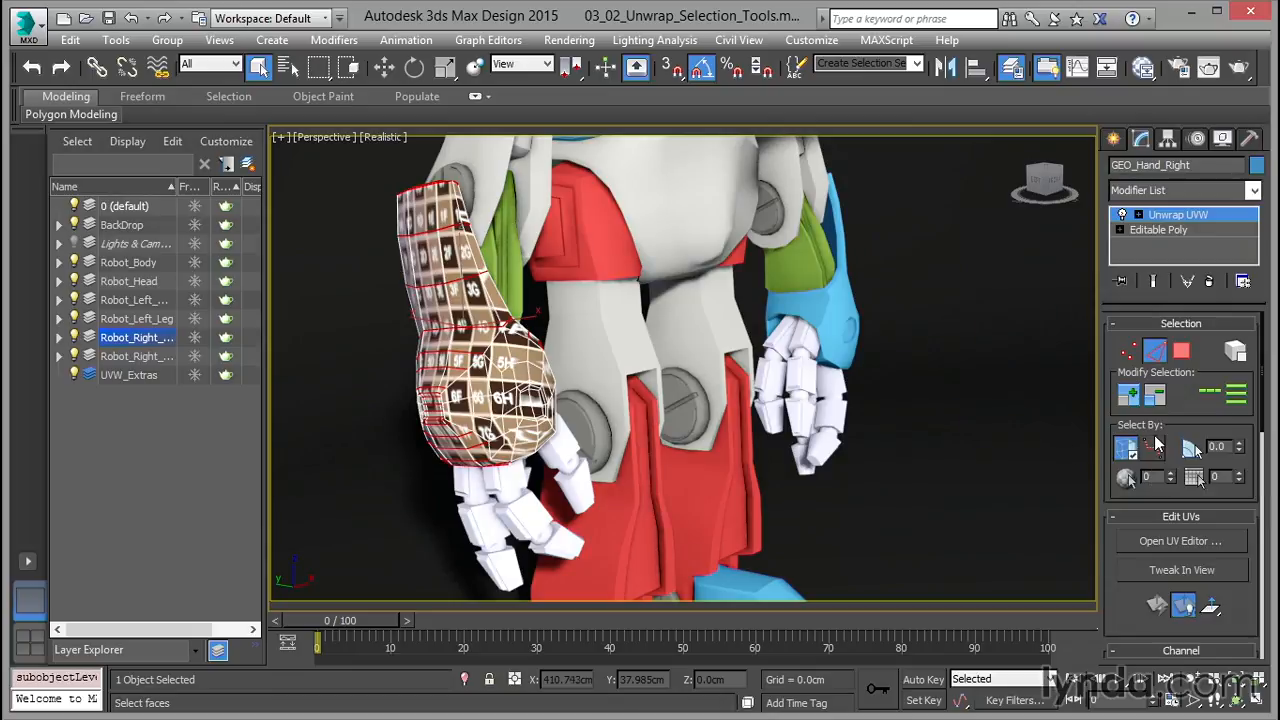
left_click(1128, 449)
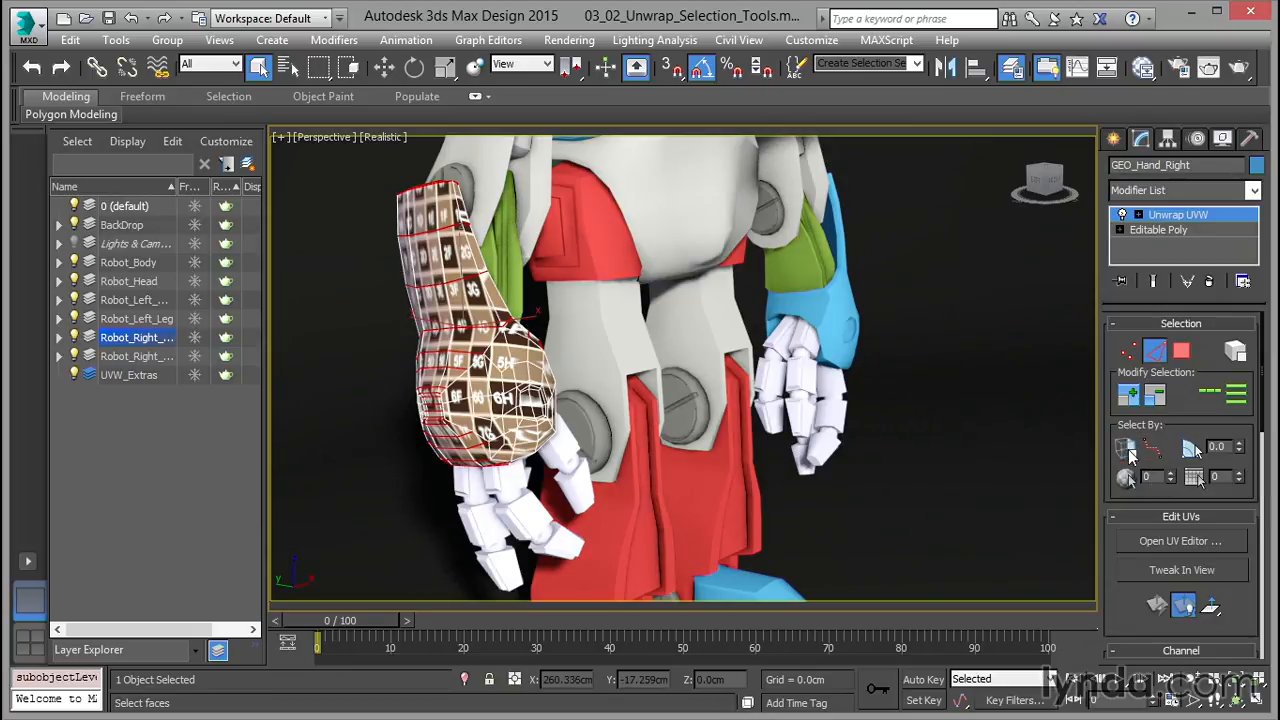
left_click(818, 487)
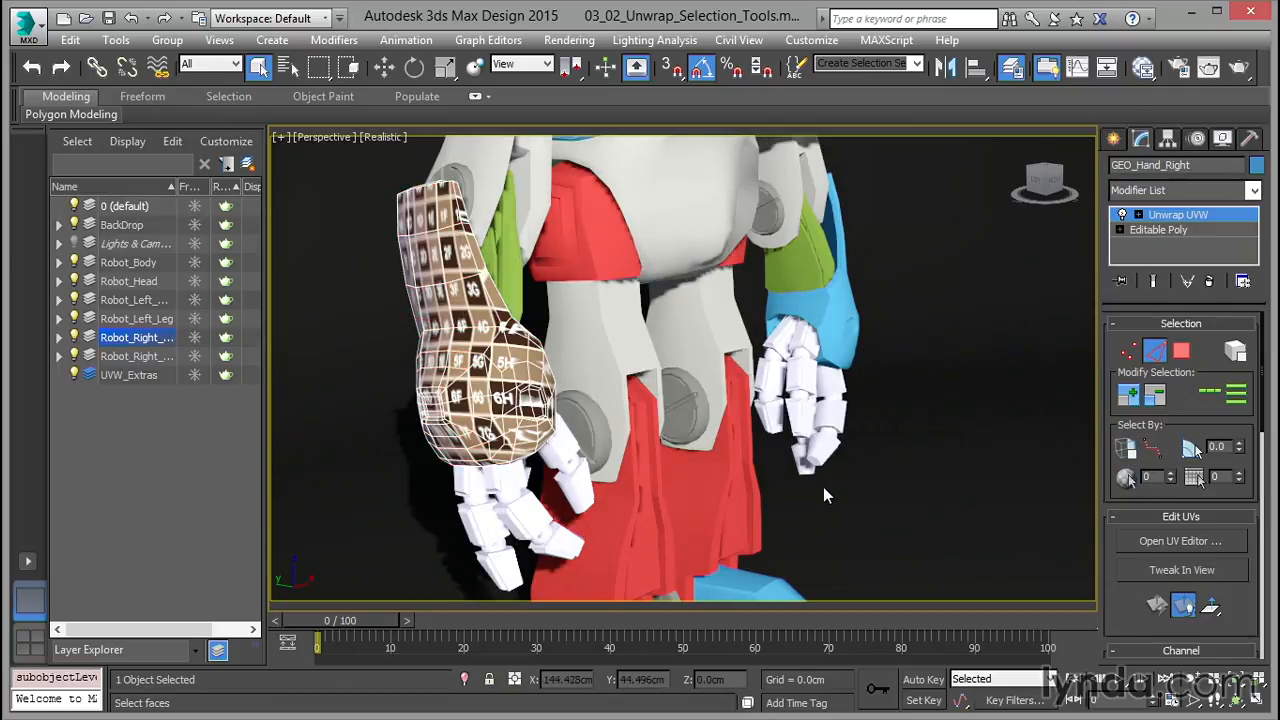
- Use Point-to-Point Edge Selection to pick an edge path from the wrist down the back of the hand, and end the tool
left_click(1154, 452)
scroll(496, 350, "up", 3)
middle_click_drag(496, 350, 640, 373)
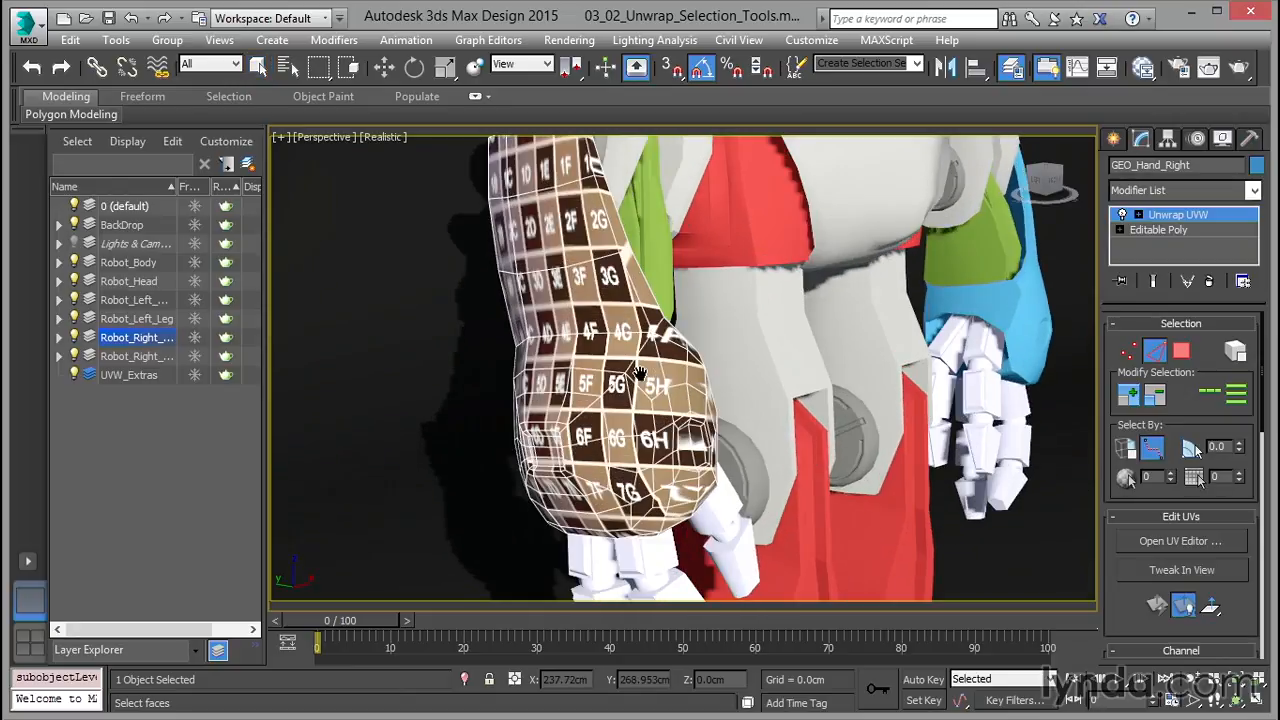
left_click(575, 334)
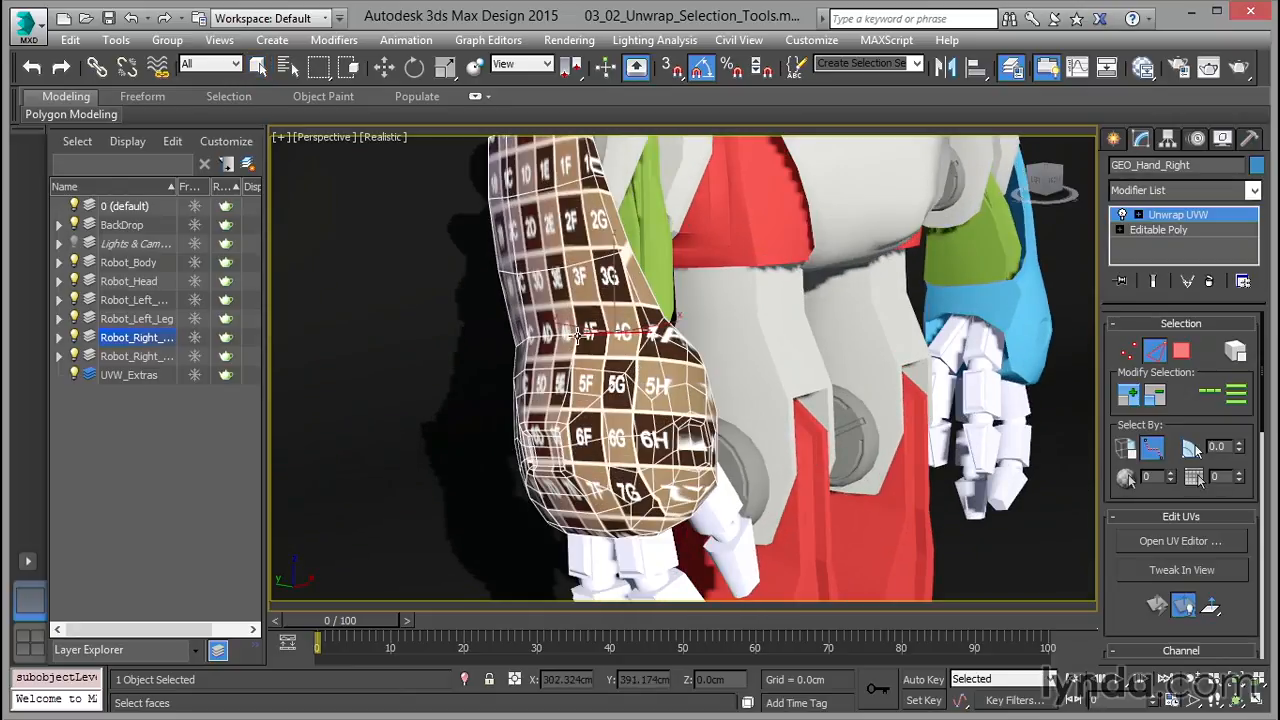
left_click(624, 374)
left_click(608, 438)
left_click(616, 484)
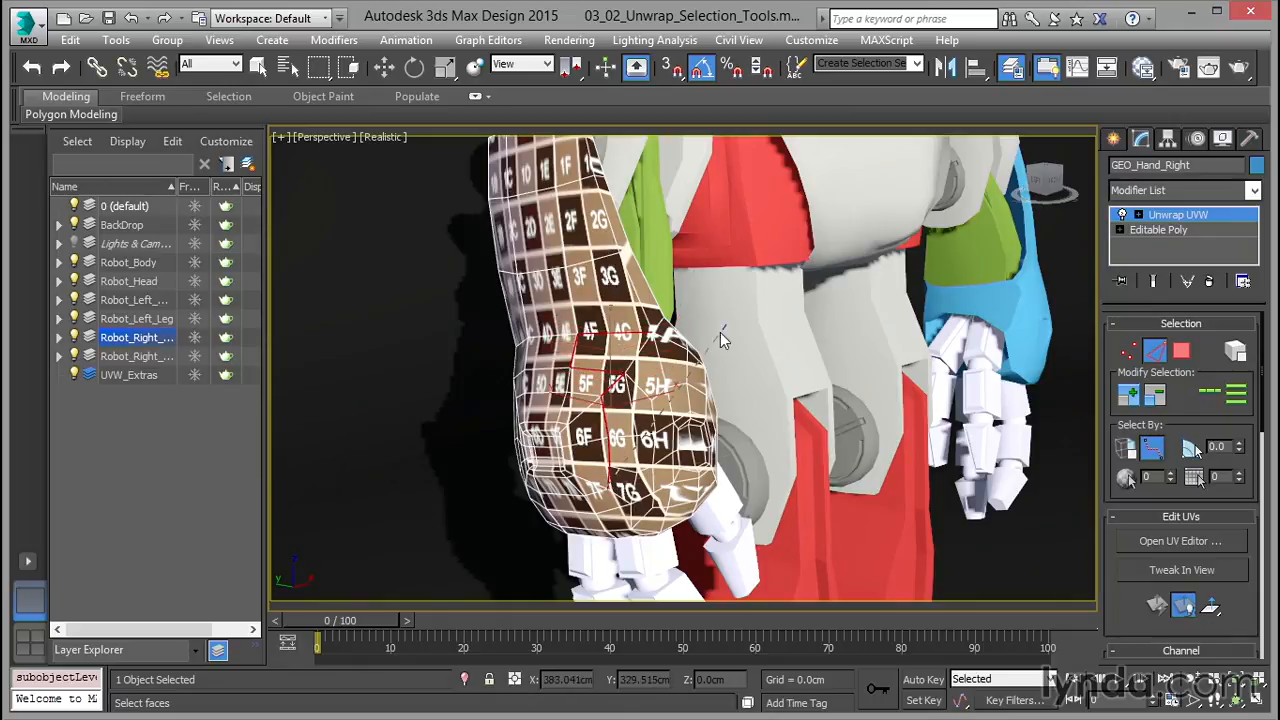
right_click(757, 380)
right_click(752, 369)
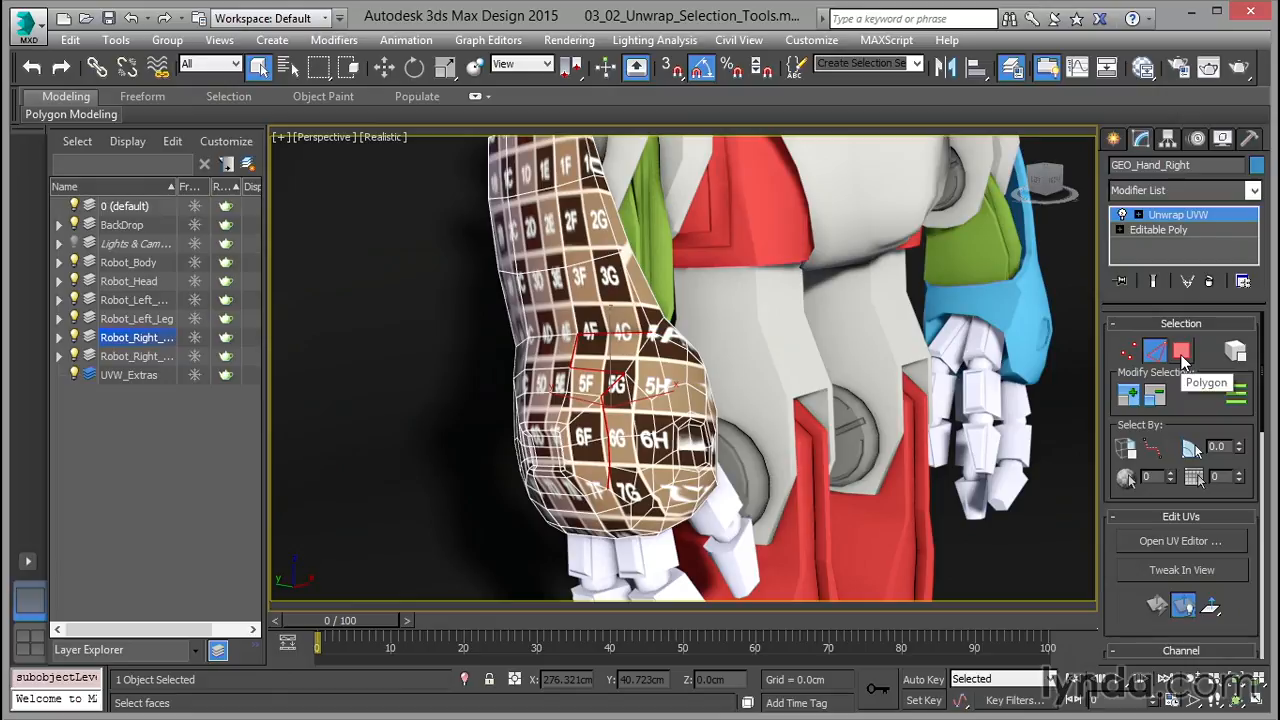
- At polygon level, enable selection by planar angle with a threshold of 10 and pick a polygon below the wrist
left_click(1182, 355)
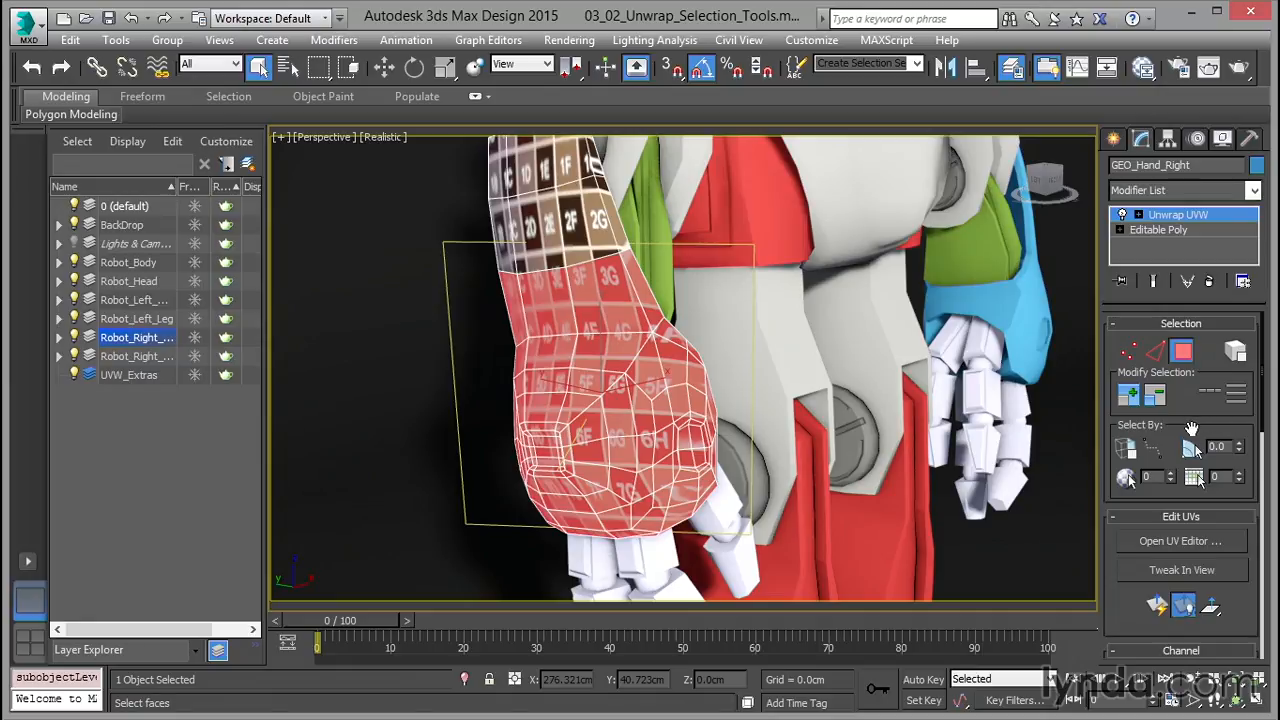
left_click(1191, 449)
double_click(1226, 446)
type("10")
key("Return")
left_click(590, 352)
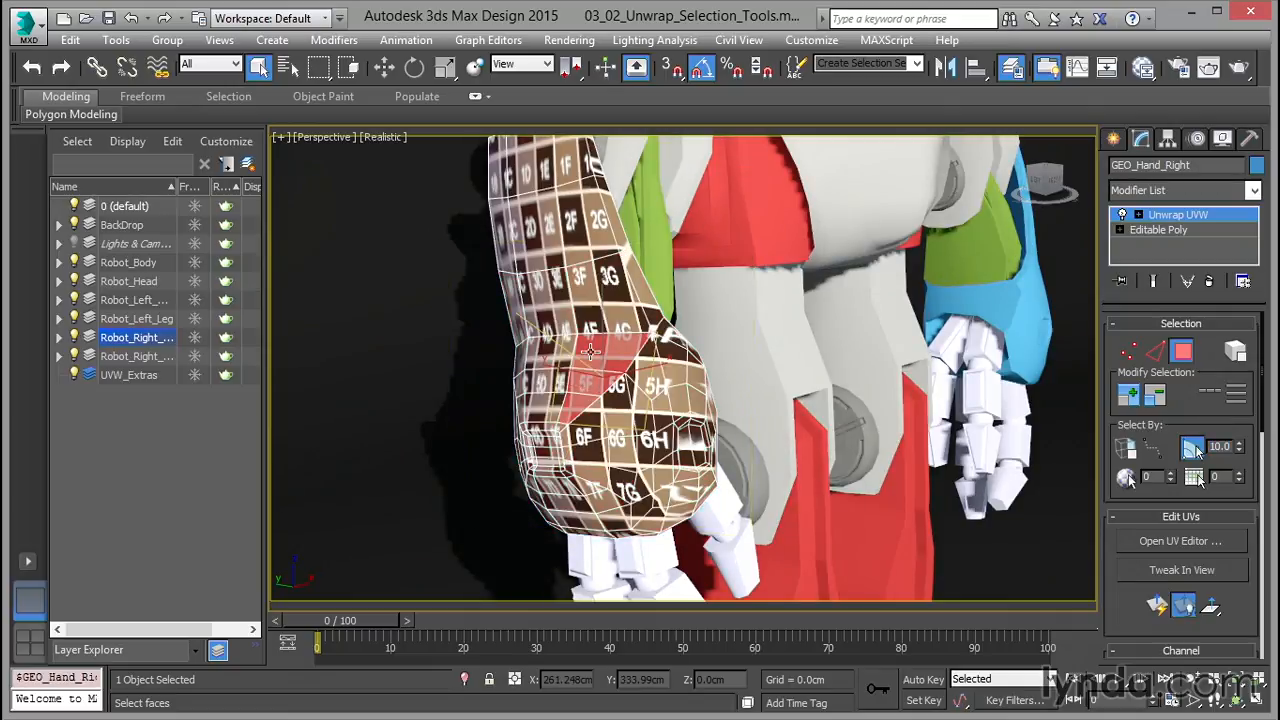
- Pick polygons across the forearm, wrist and hand using planar-angle selection at threshold 10, and turn planar-angle selection off
left_click(592, 295)
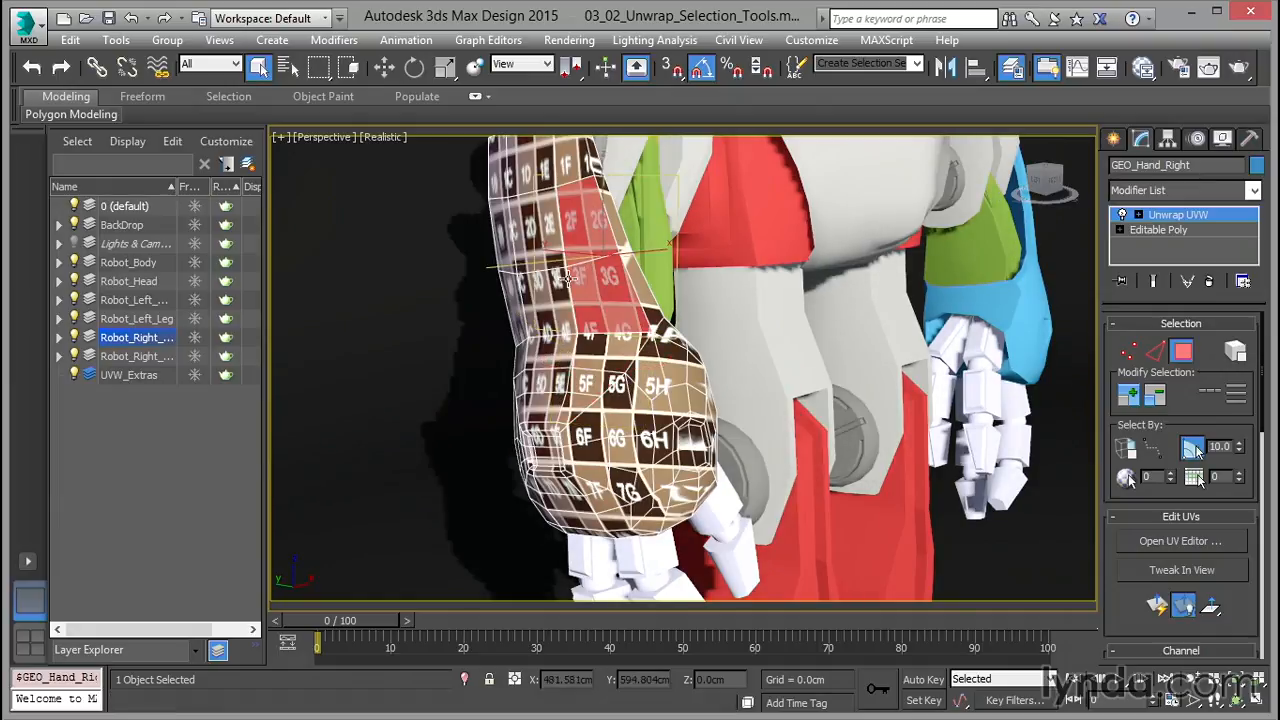
left_click(541, 238)
left_click(508, 266)
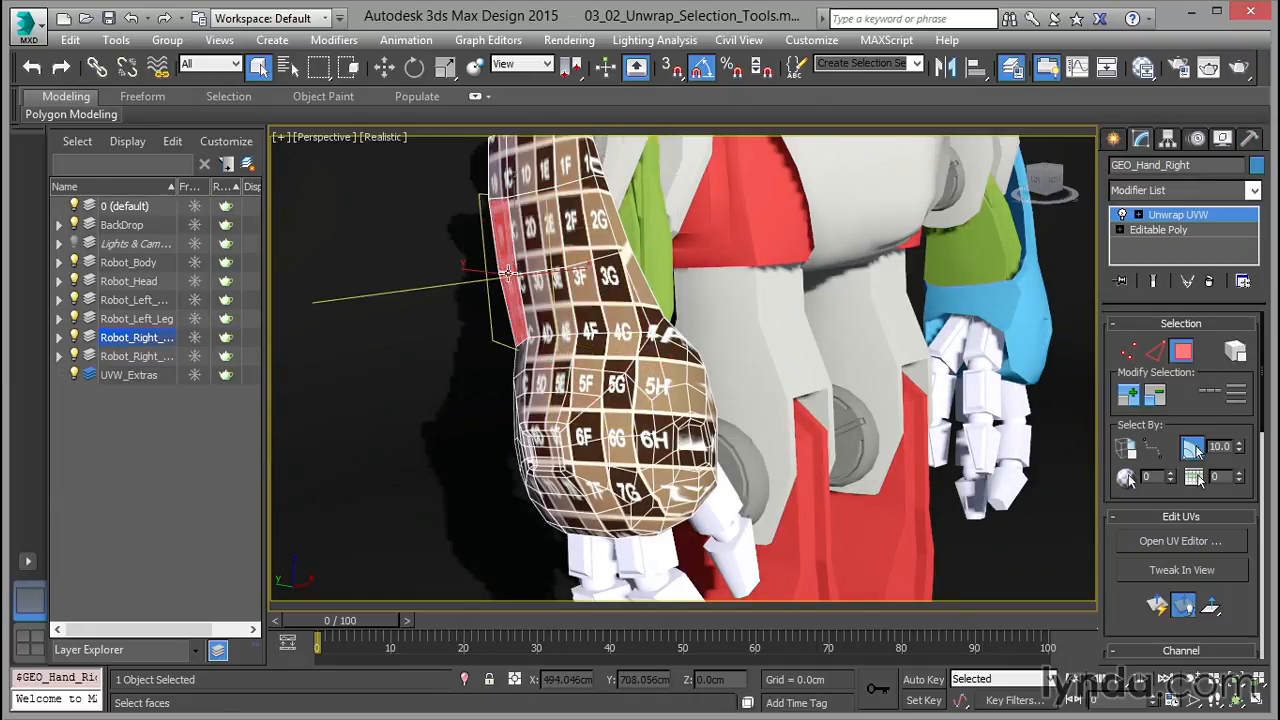
left_click(538, 308)
left_click(550, 366)
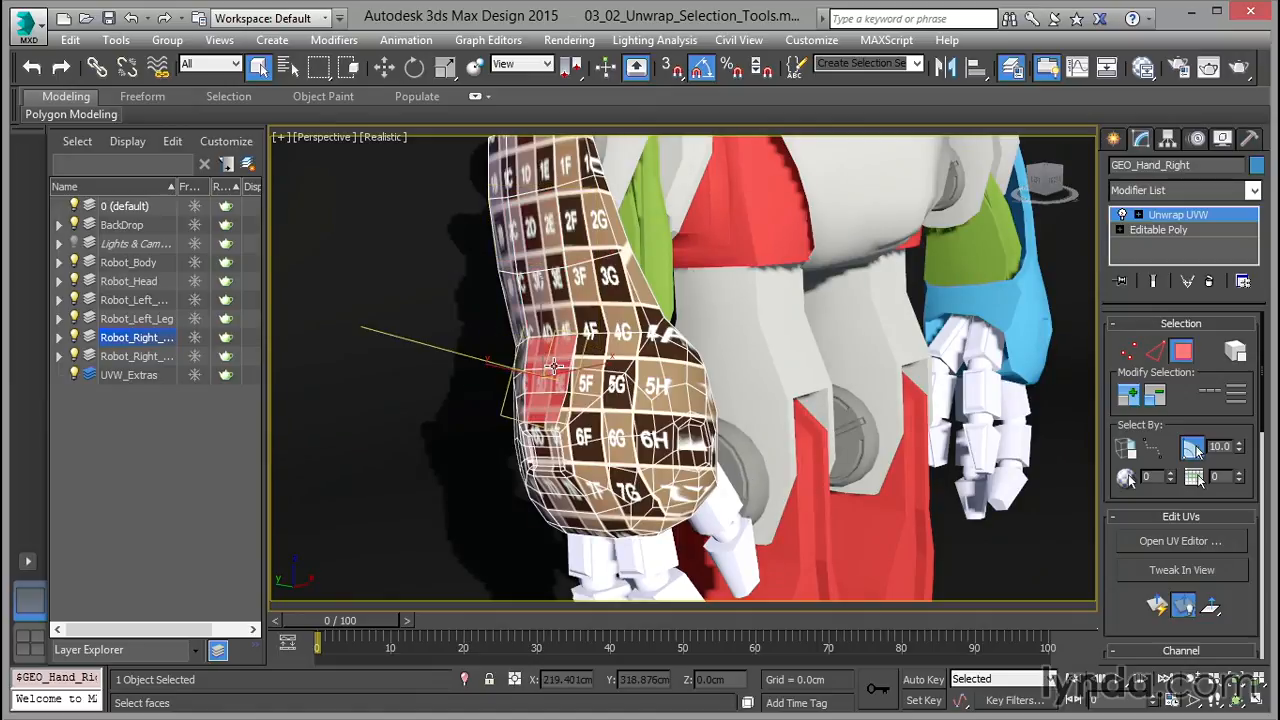
left_click(629, 420)
left_click(650, 388)
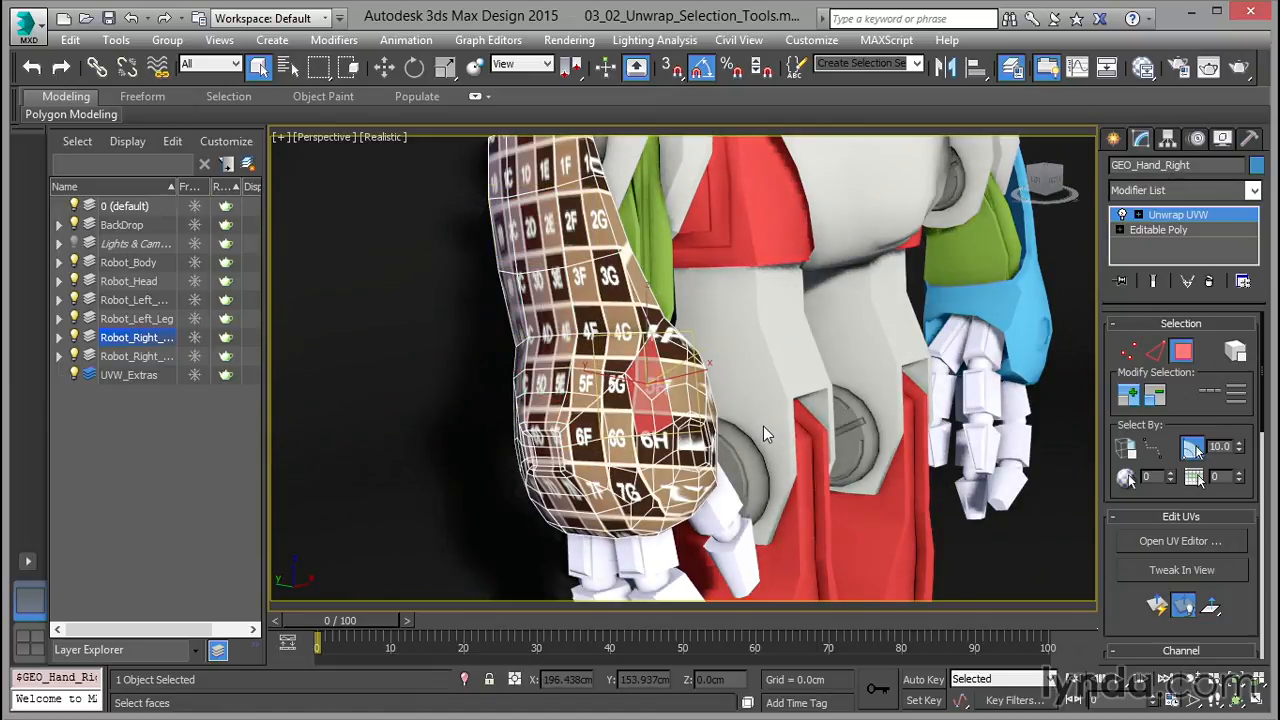
left_click(1192, 448)
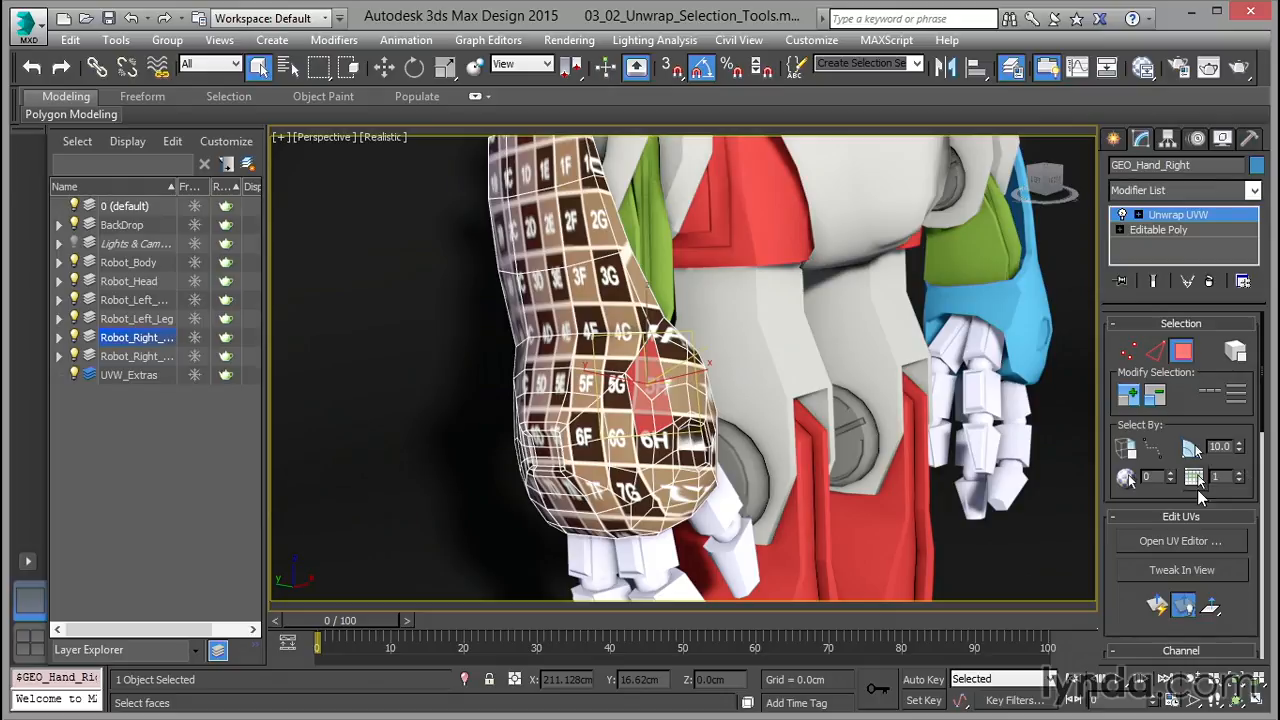
- Select the polygons of smoothing group 1, and replace that selection with smoothing group 2
left_click(1193, 478)
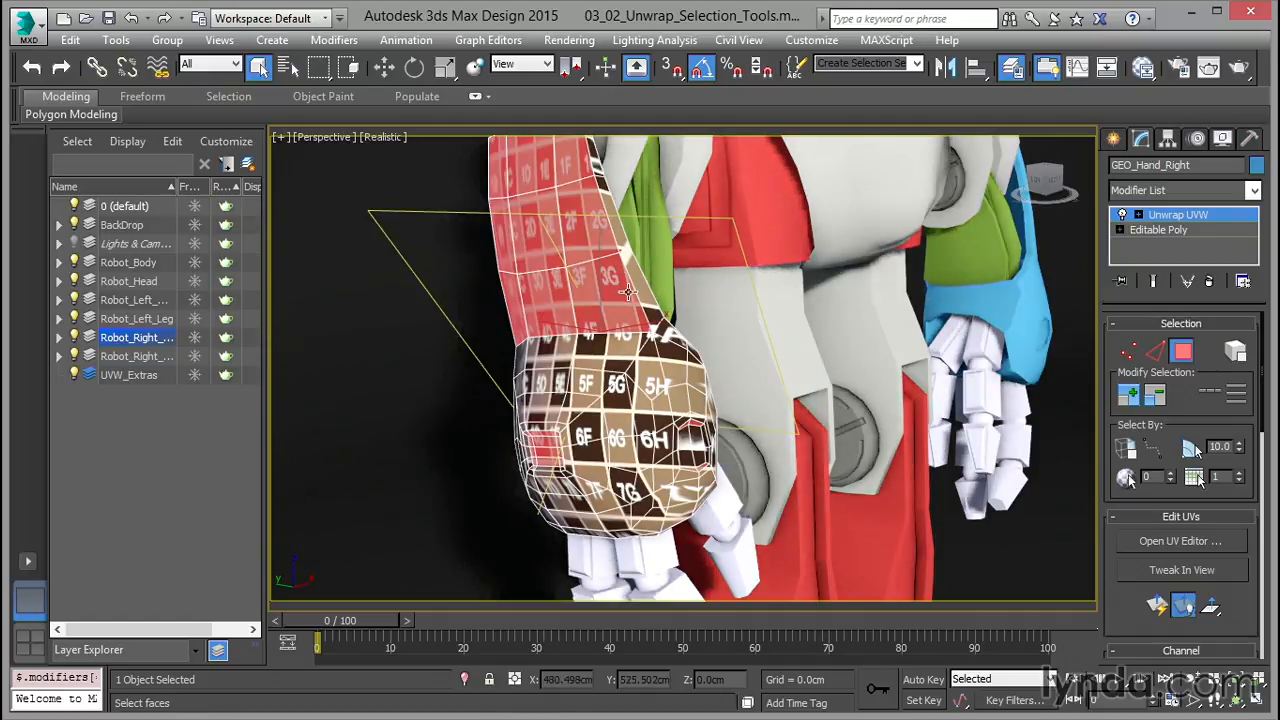
left_click(1240, 473)
left_click(1194, 479)
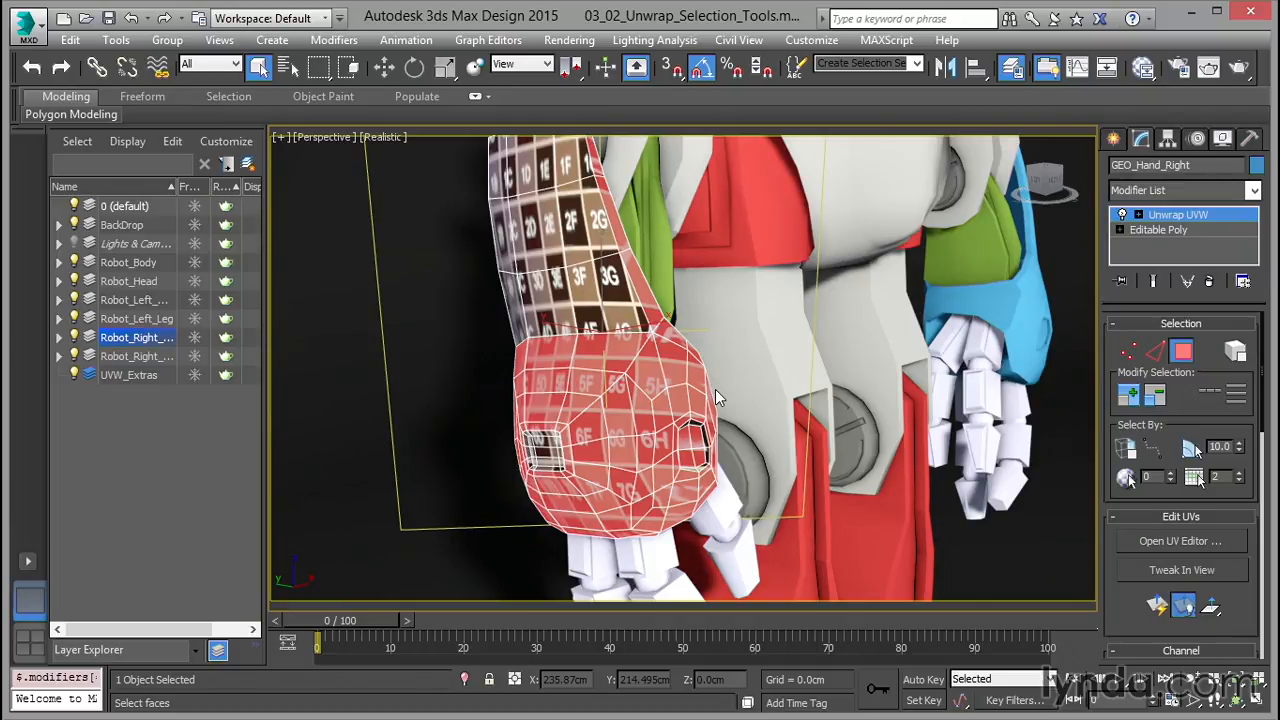
- Select a single polygon on the back of the forearm and open the UV Editor, placing its window clear of the hand
middle_click_drag(715, 389, 930, 410)
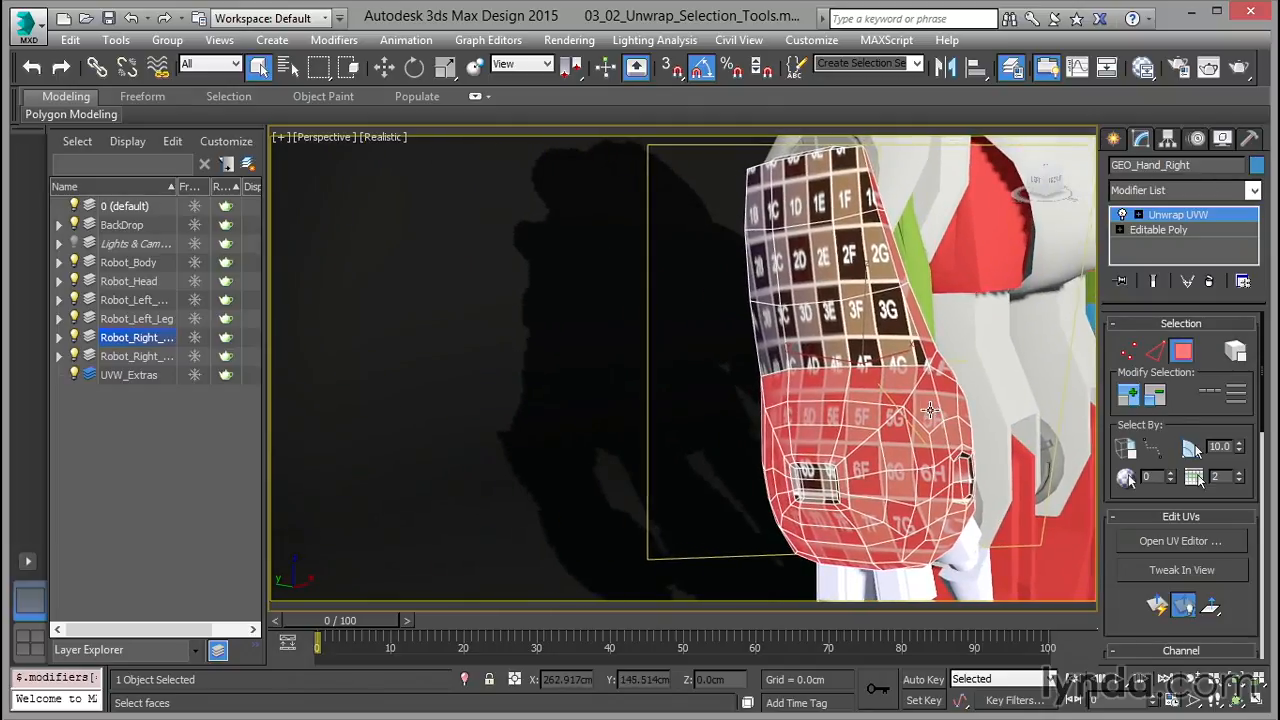
left_click(869, 327)
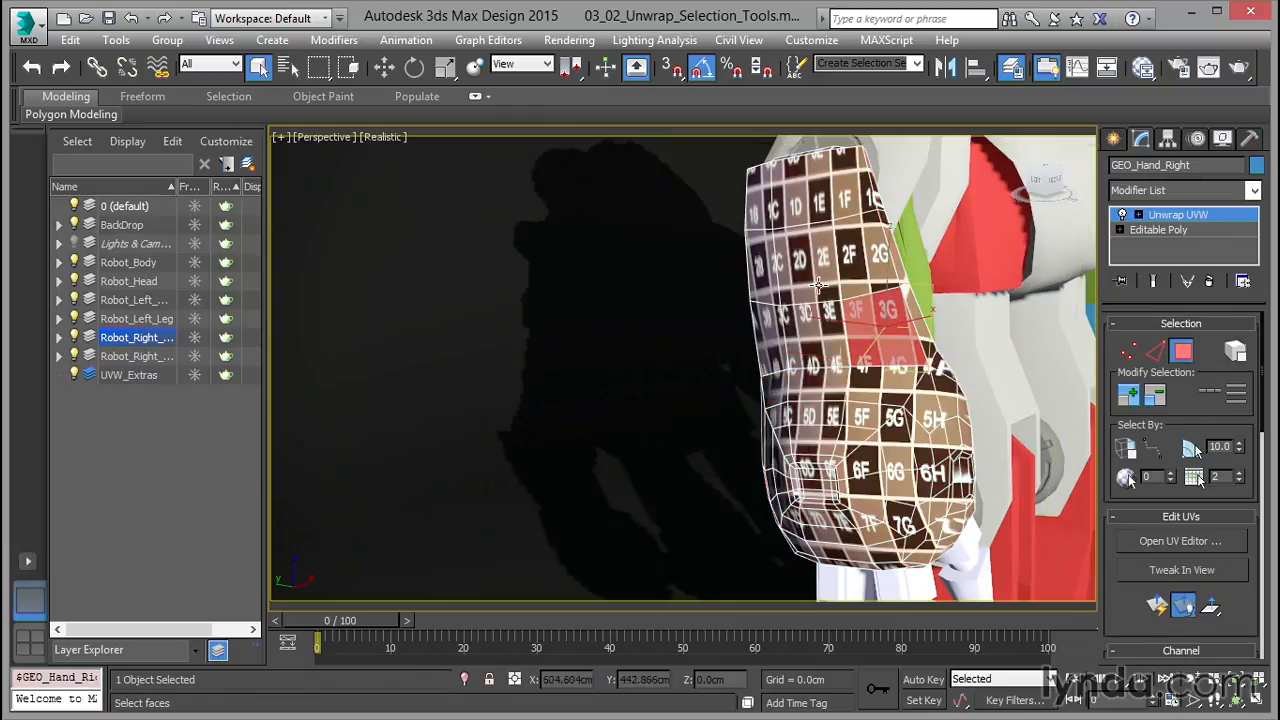
left_click(824, 289)
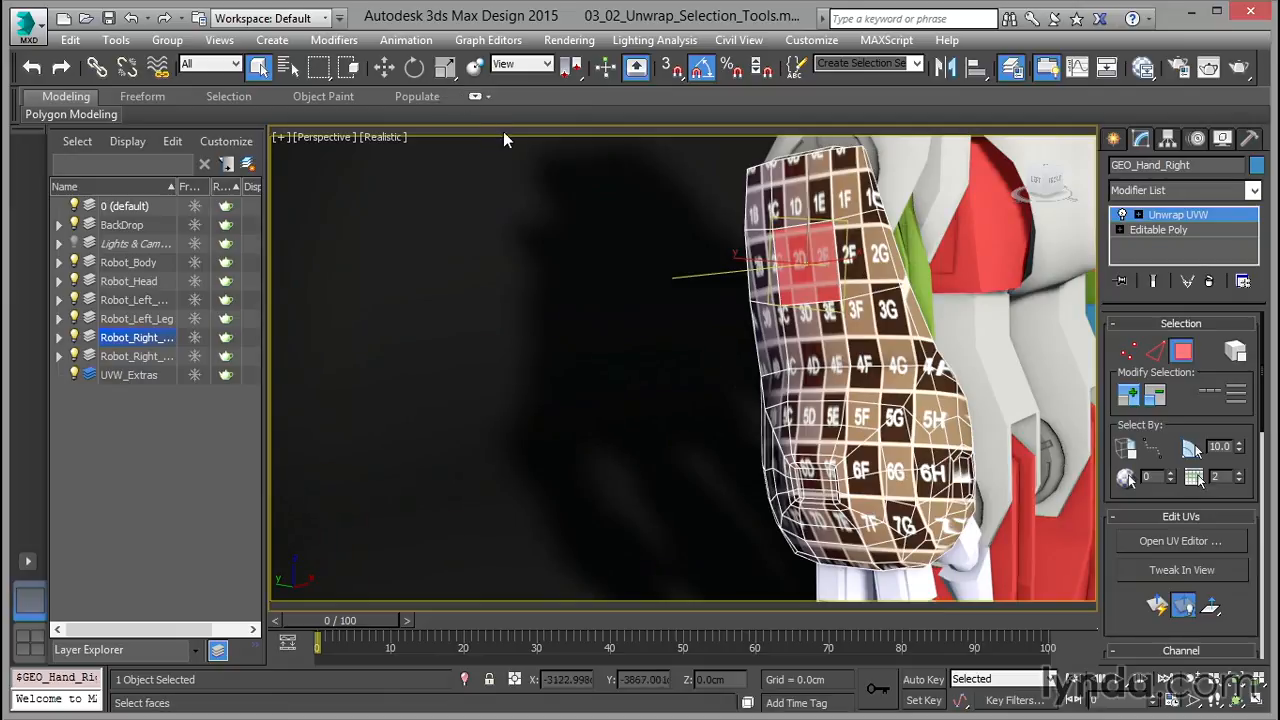
left_click(1163, 543)
left_click_drag(1048, 58, 484, 59)
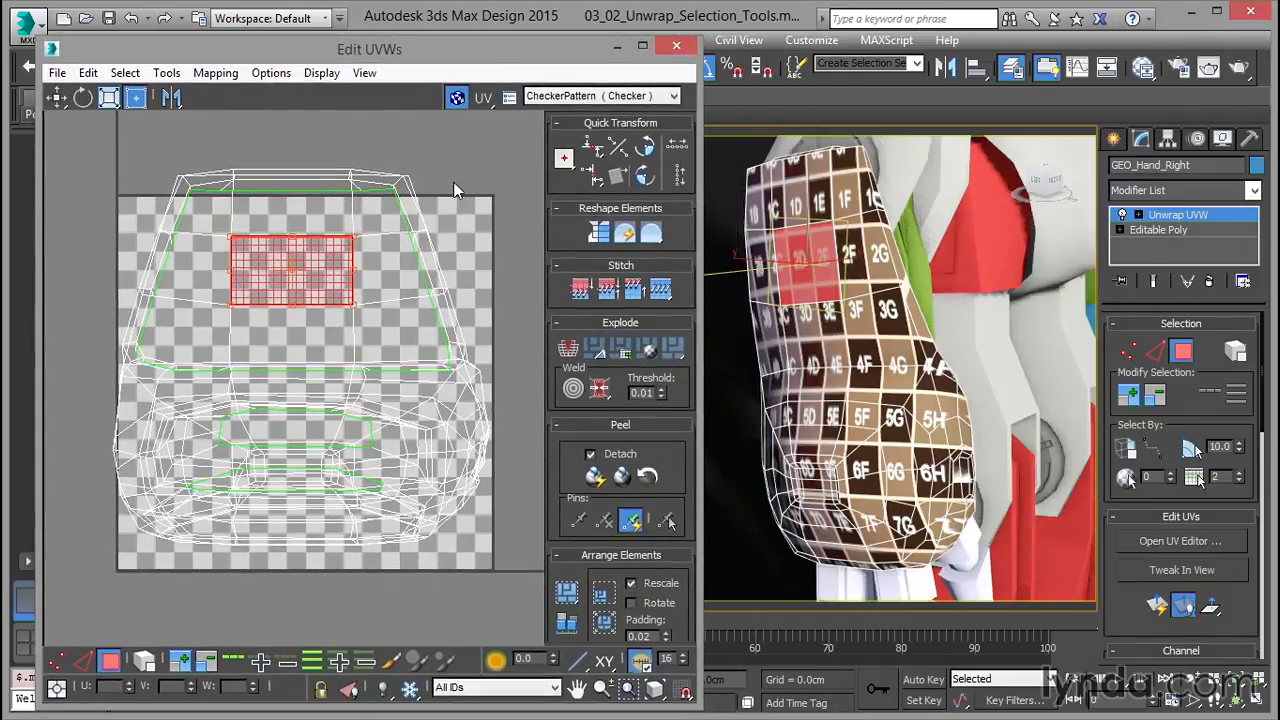
- Region-select the upper forearm polygons in the UV layout and move them upward
left_click_drag(466, 157, 142, 302)
left_click_drag(292, 281, 332, 281)
left_click_drag(306, 298, 290, 280)
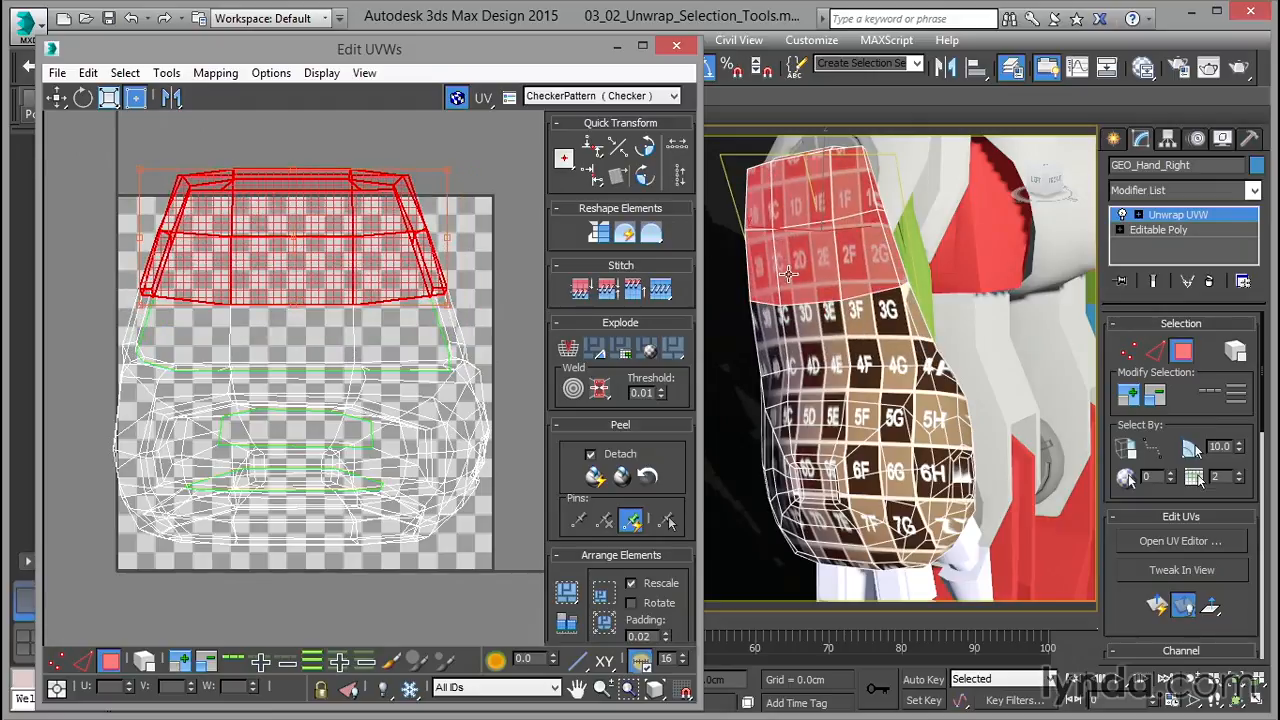
left_click_drag(383, 279, 373, 209)
- Move the polygon cluster on the right of the UV layout, around the wrist, further outward and undo the last edits
left_click_drag(433, 386, 424, 384)
left_click_drag(418, 338, 472, 333)
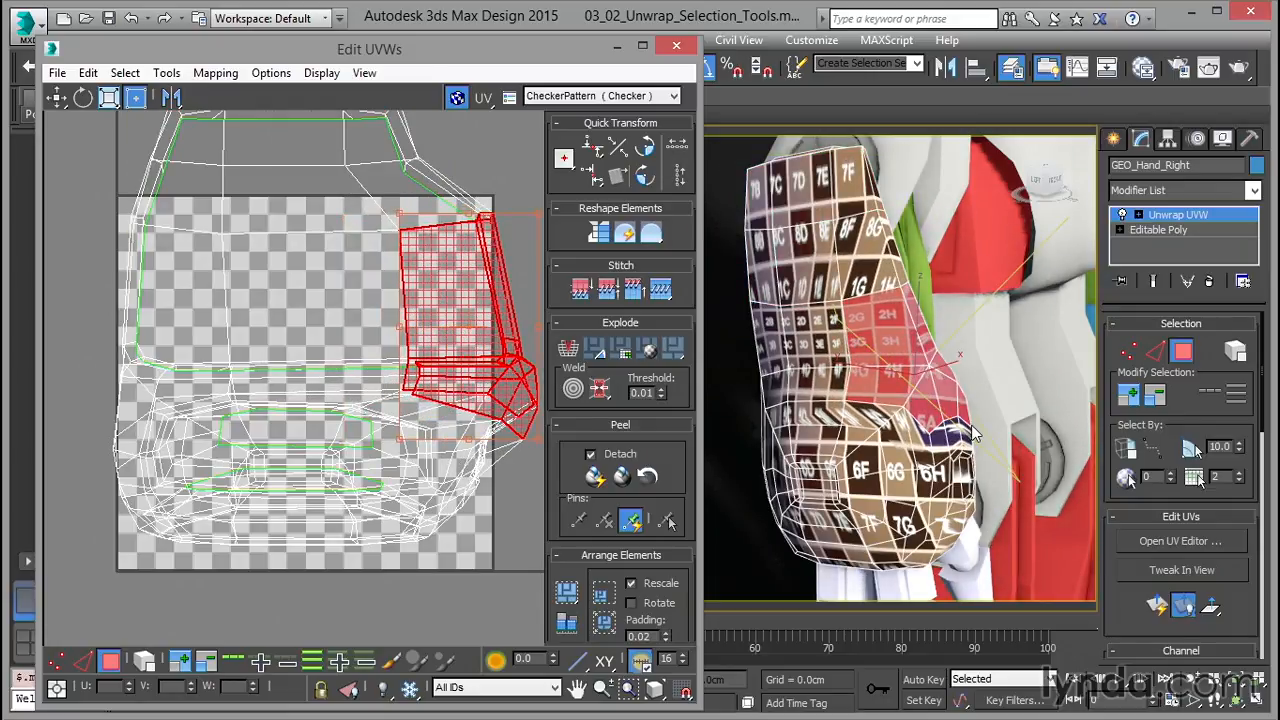
key("ctrl+z")
key("ctrl+z")
key("ctrl+z")
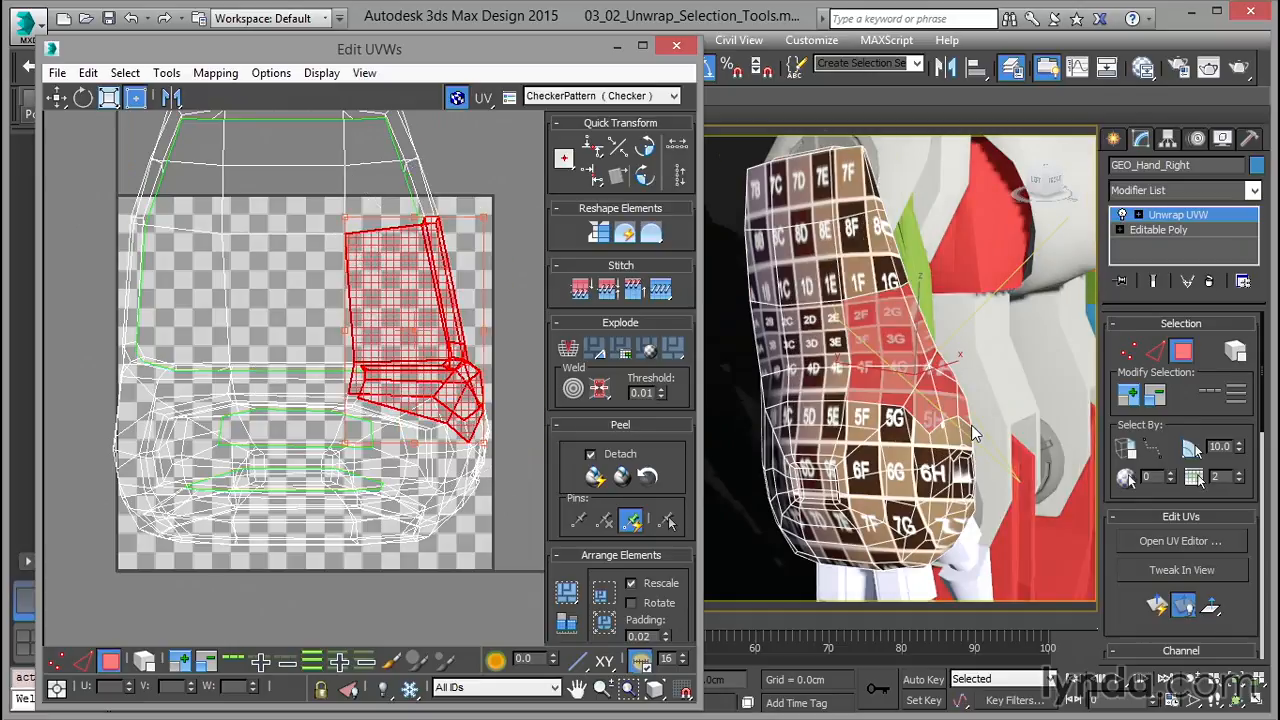